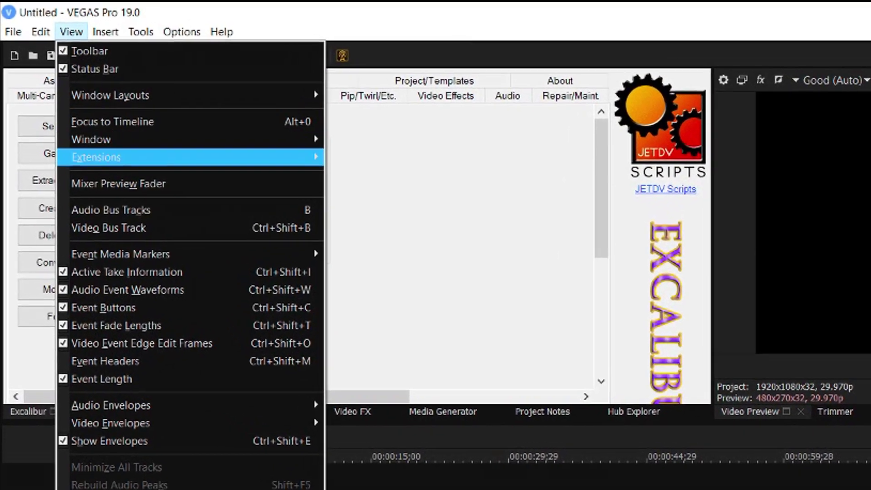
Step: Open the Transitions A/B (Free) extension and choose the Gaussian Blur transition
{"action": "mouse_move", "coordinate": [90, 123]}
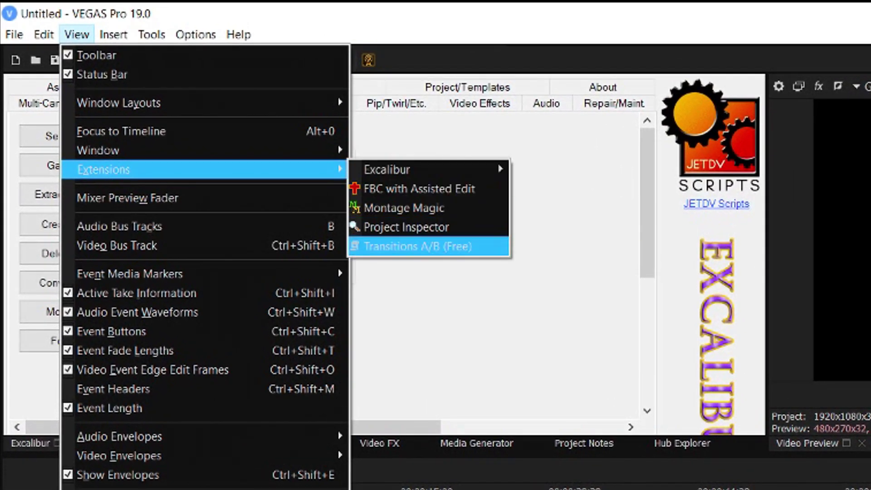
{"action": "key", "text": "Return"}
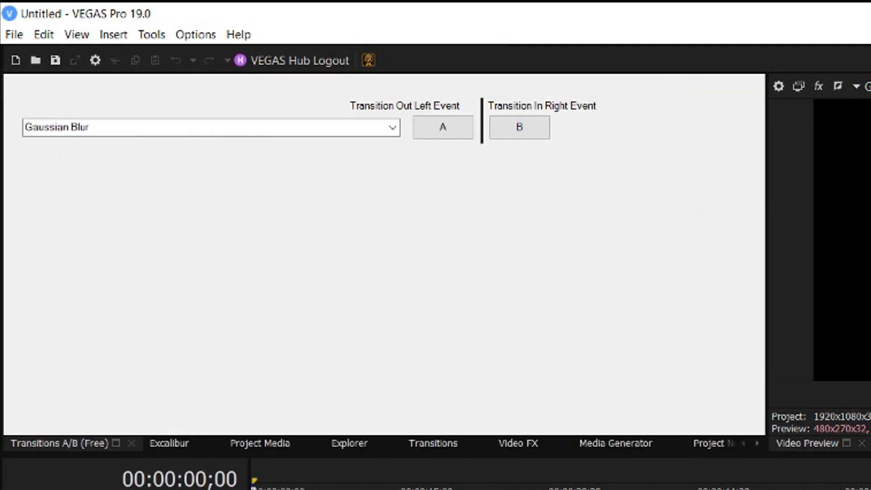
{"action": "left_click", "coordinate": [392, 128]}
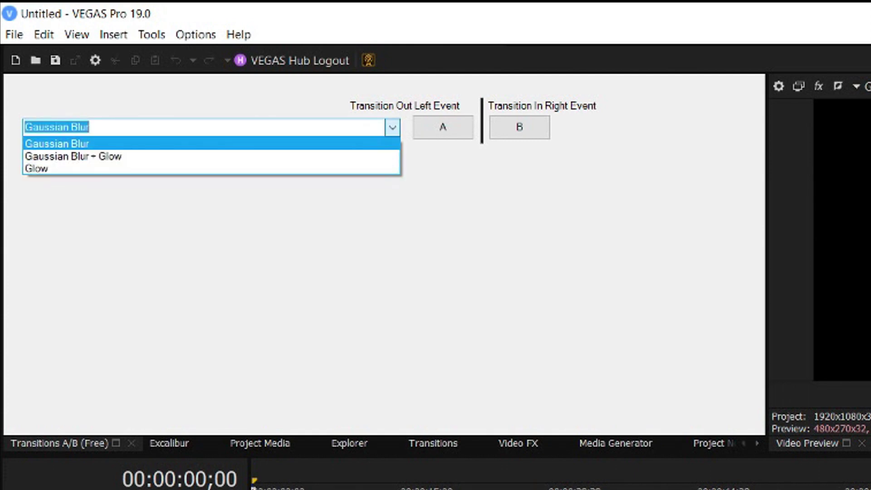
{"action": "left_click", "coordinate": [57, 143]}
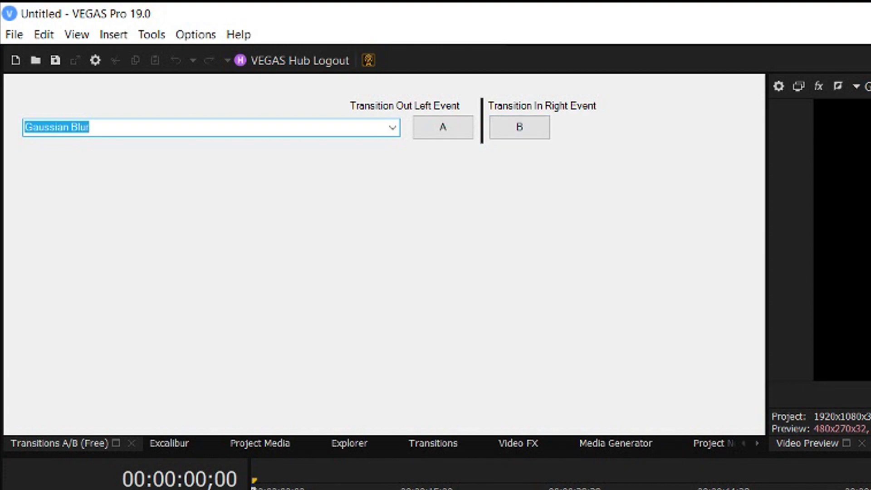
Step: Place two VideoEnding clips from the Saved Videos folder back to back on the timeline
{"action": "left_click", "coordinate": [350, 443]}
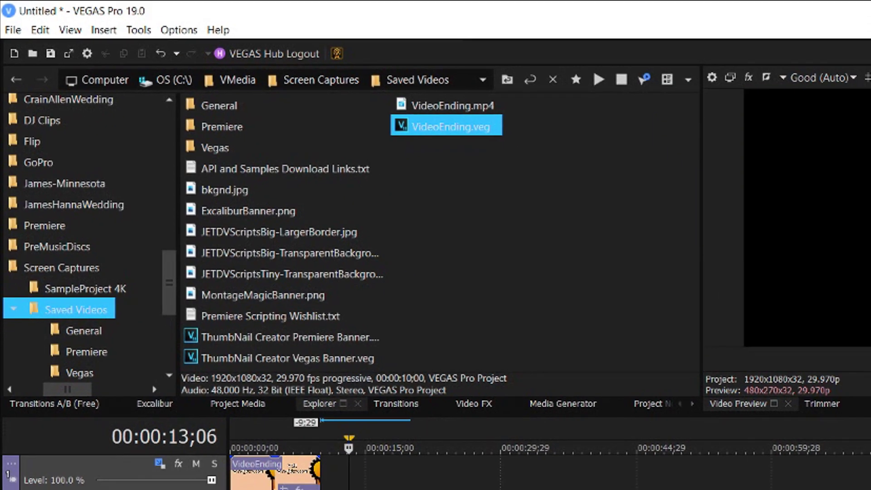
{"action": "left_click", "coordinate": [495, 117]}
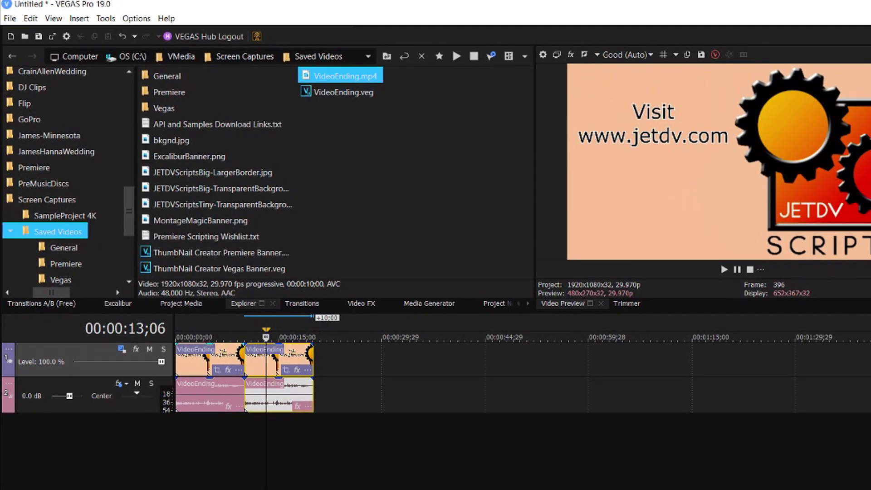
Step: Apply the Gaussian Blur transition to the first VideoEnding clip as the outgoing (A) transition
{"action": "left_click", "coordinate": [223, 395]}
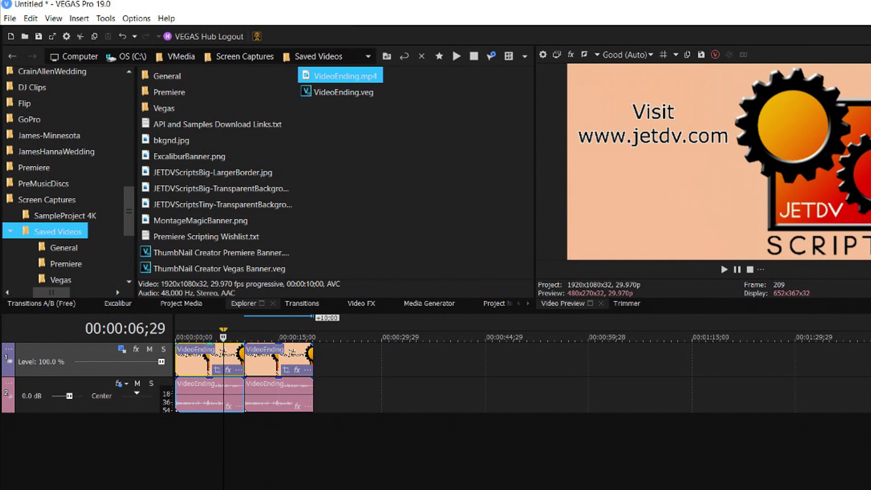
{"action": "left_click", "coordinate": [41, 304]}
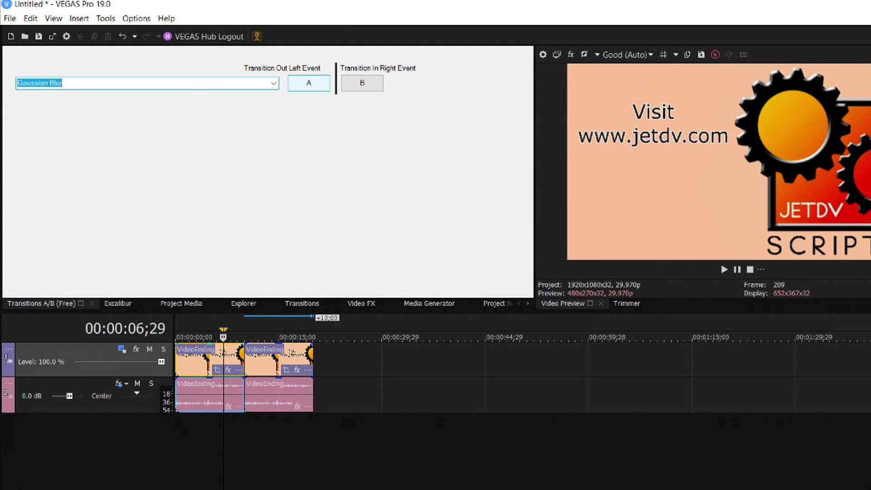
{"action": "left_click", "coordinate": [309, 83]}
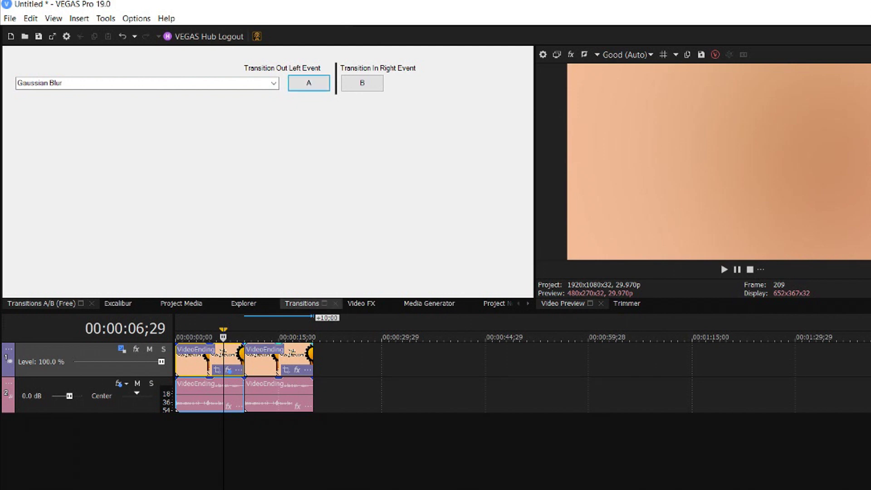
Step: Apply the Gaussian Blur + Glow transition to the second VideoEnding clip as the incoming (B) transition
{"action": "left_click", "coordinate": [269, 394]}
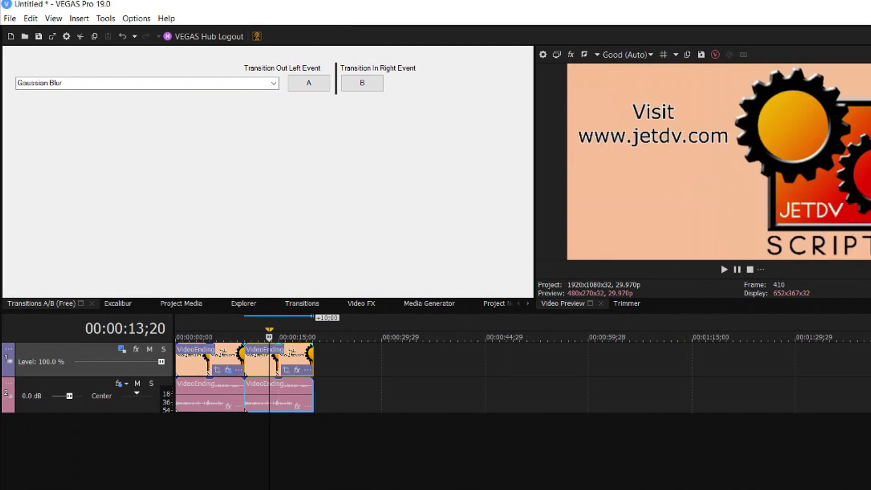
{"action": "left_click", "coordinate": [274, 83]}
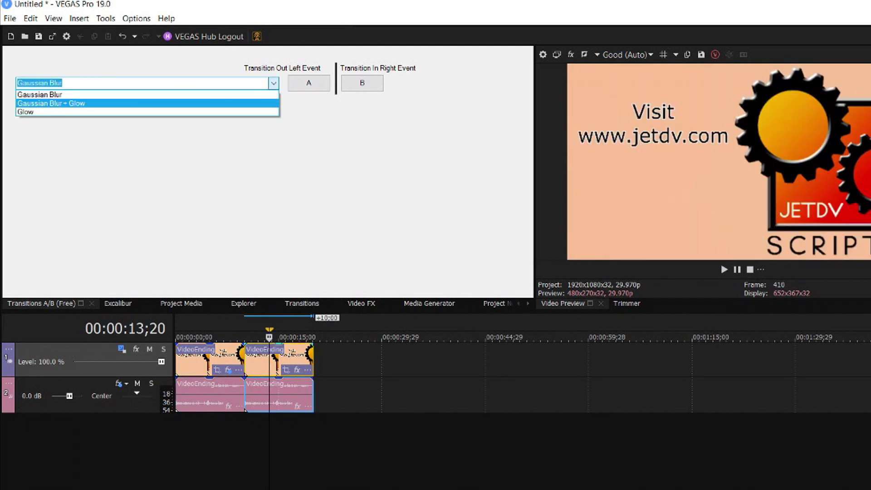
{"action": "key", "text": "Return"}
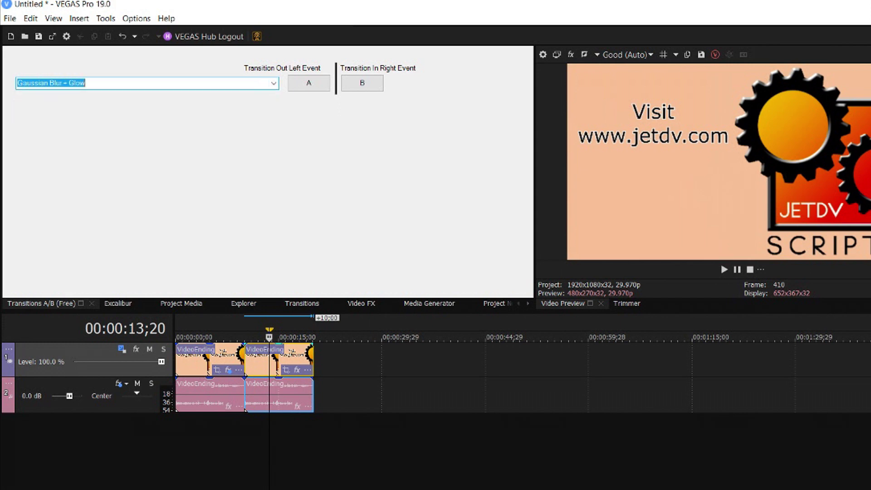
{"action": "left_click", "coordinate": [362, 83]}
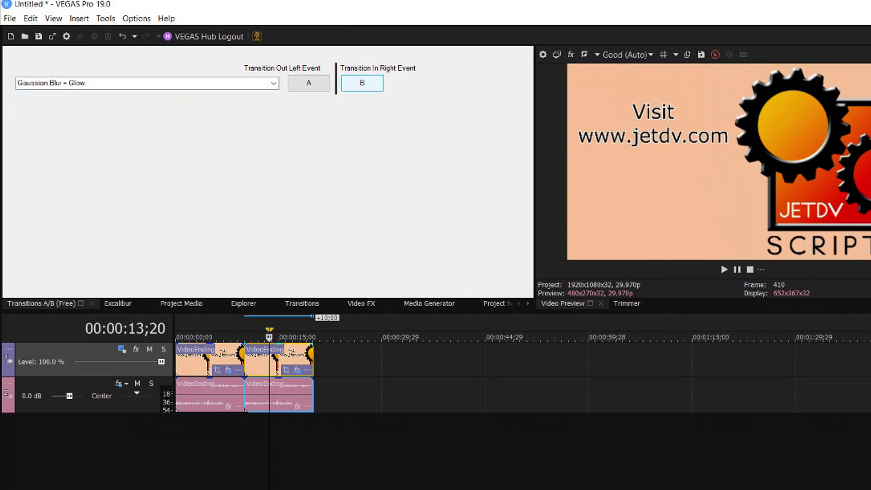
Step: Open the first clip's event effects and examine the Gaussian Blur keyframes and range values along its length
{"action": "left_click", "coordinate": [211, 358]}
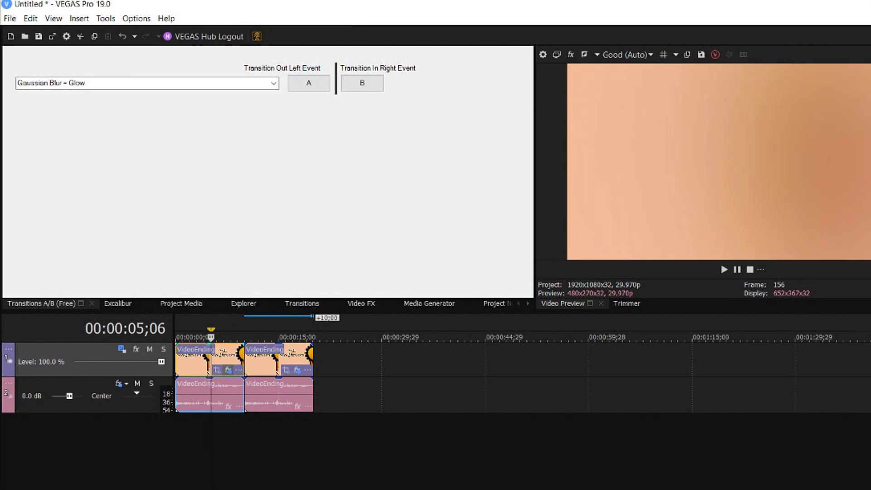
{"action": "left_click", "coordinate": [228, 370]}
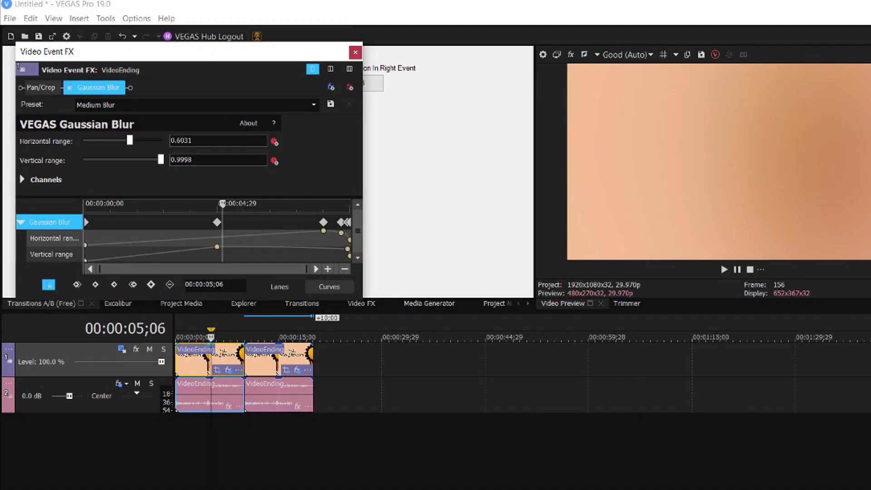
{"action": "left_click", "coordinate": [217, 222]}
{"action": "left_click", "coordinate": [323, 222]}
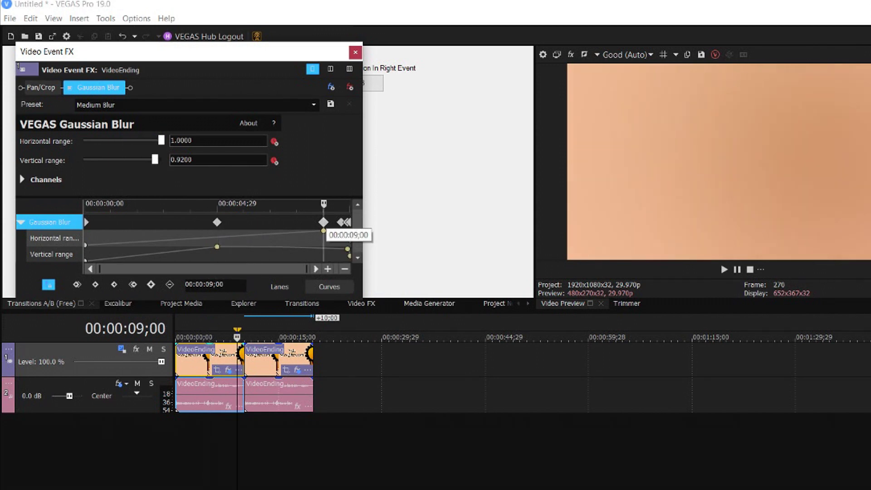
{"action": "left_click", "coordinate": [340, 223]}
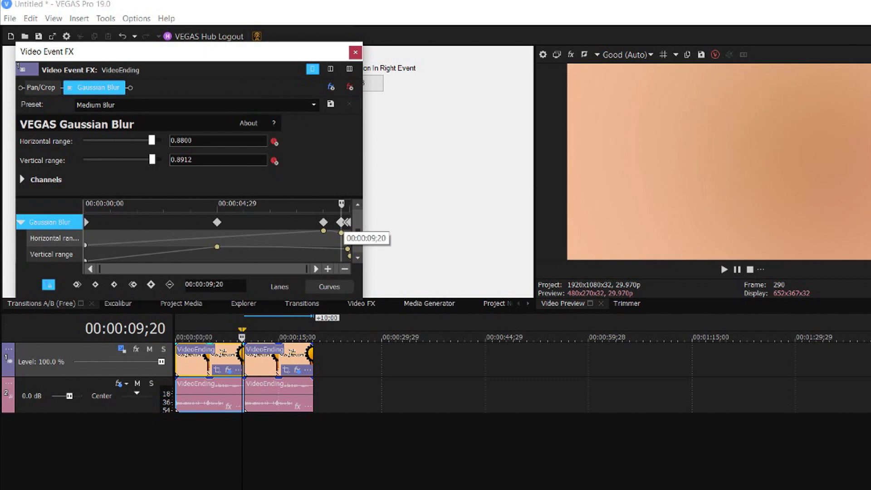
{"action": "left_click", "coordinate": [348, 233]}
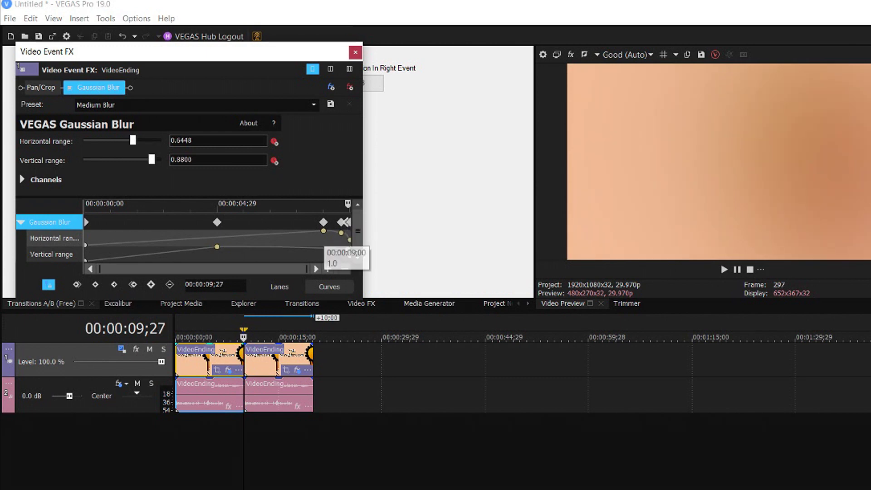
Step: Play the first clip from the project start to preview its outgoing blur
{"action": "key", "text": "Home"}
{"action": "key", "text": "space"}
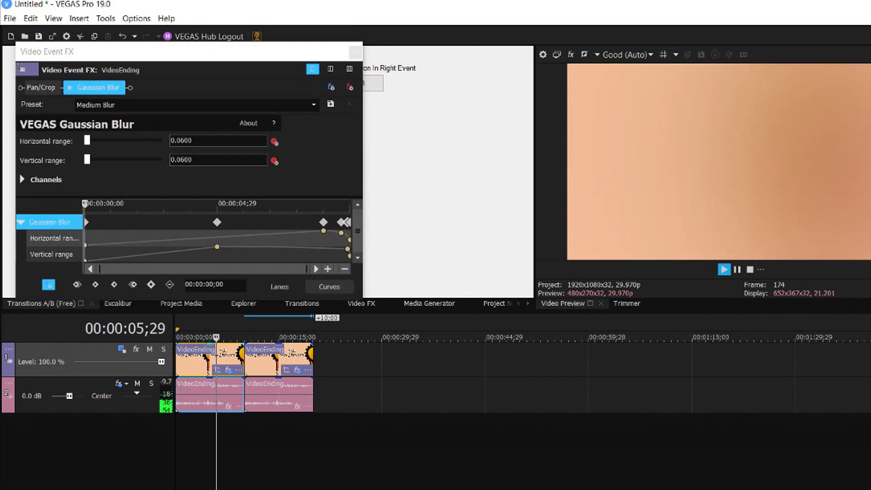
{"action": "key", "text": "Return"}
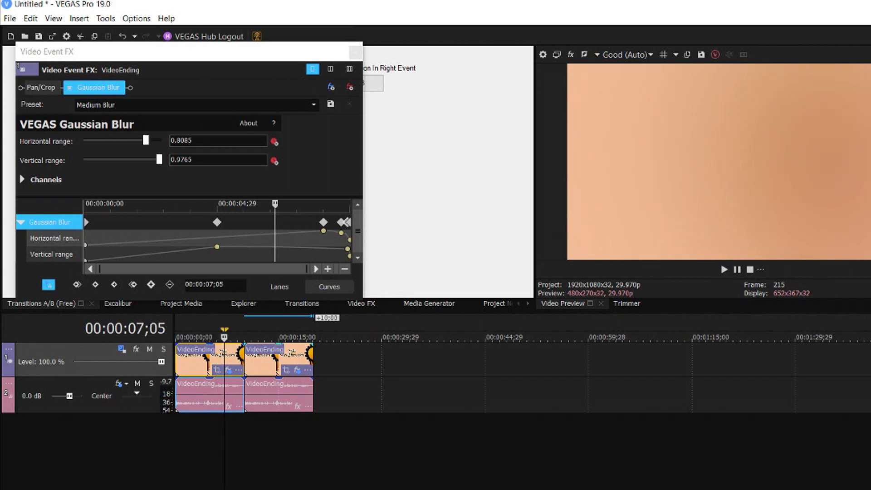
Step: Open the second clip's event effects, enlarge the keyframe area and examine the Gaussian Blur and Glow keyframes
{"action": "left_click", "coordinate": [272, 360]}
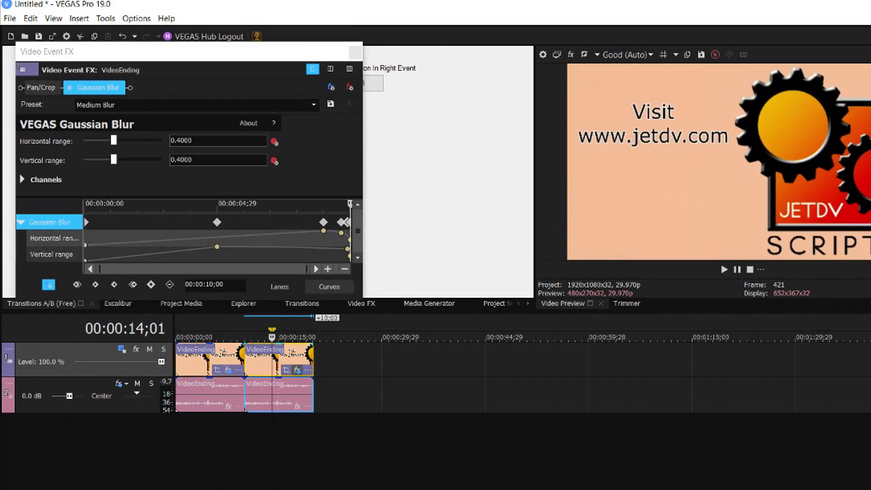
{"action": "left_click", "coordinate": [297, 370]}
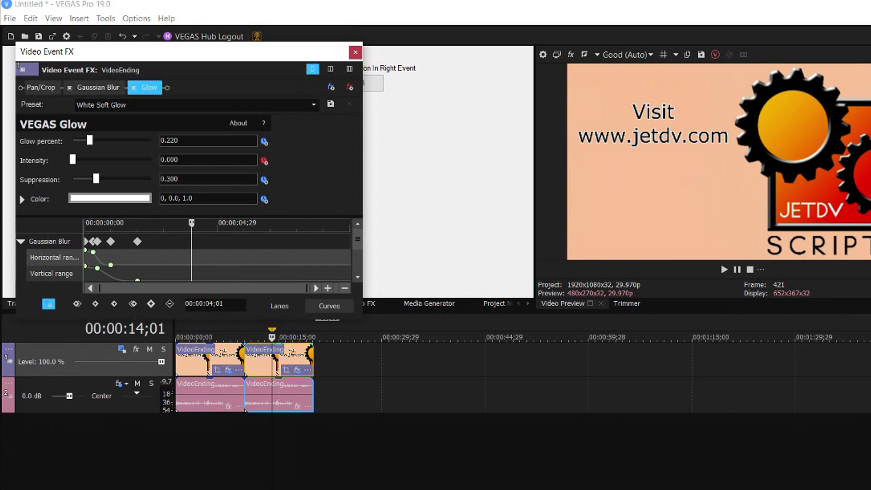
{"action": "left_click_drag", "start_coordinate": [238, 322], "coordinate": [239, 355]}
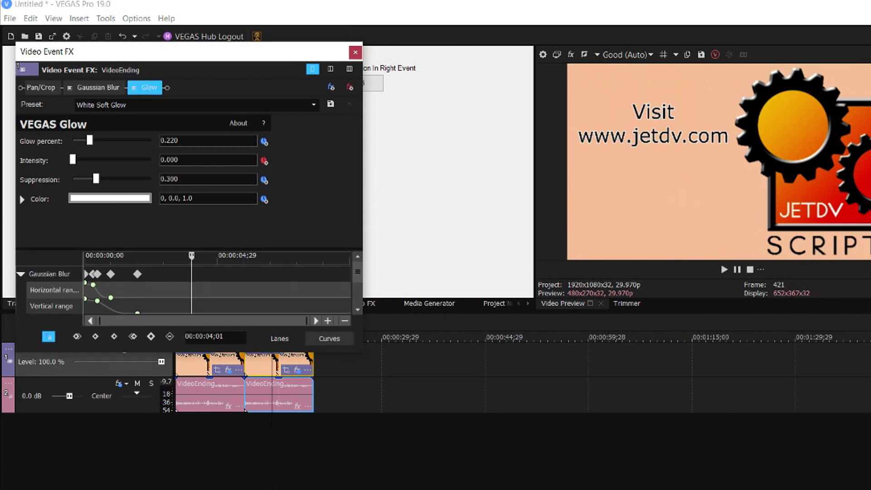
{"action": "left_click_drag", "start_coordinate": [238, 250], "coordinate": [238, 222]}
{"action": "left_click", "coordinate": [93, 258]}
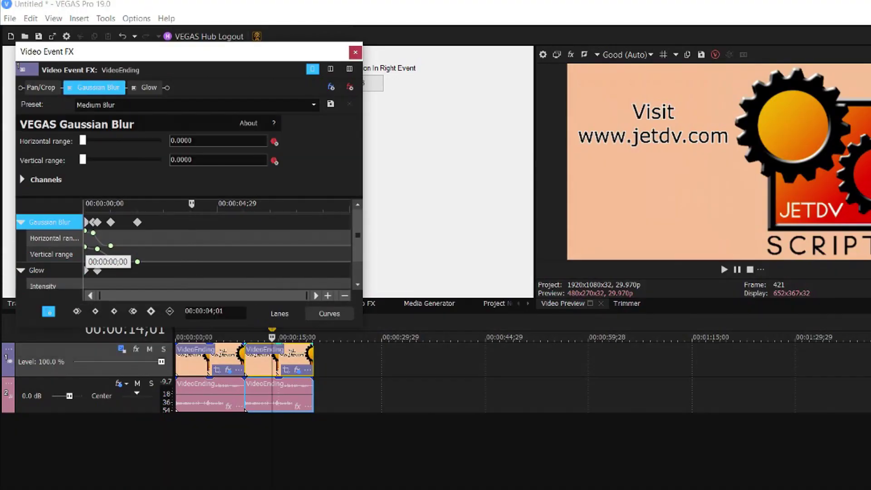
{"action": "left_click", "coordinate": [93, 233]}
{"action": "left_click", "coordinate": [138, 222]}
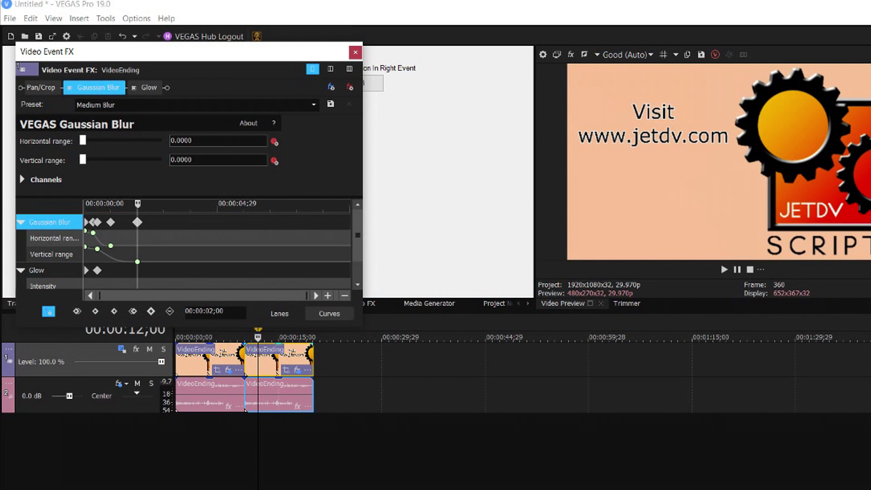
Step: Play from the cut between the two clips to preview the second clip's incoming transition
{"action": "left_click", "coordinate": [258, 359]}
{"action": "left_click", "coordinate": [243, 359]}
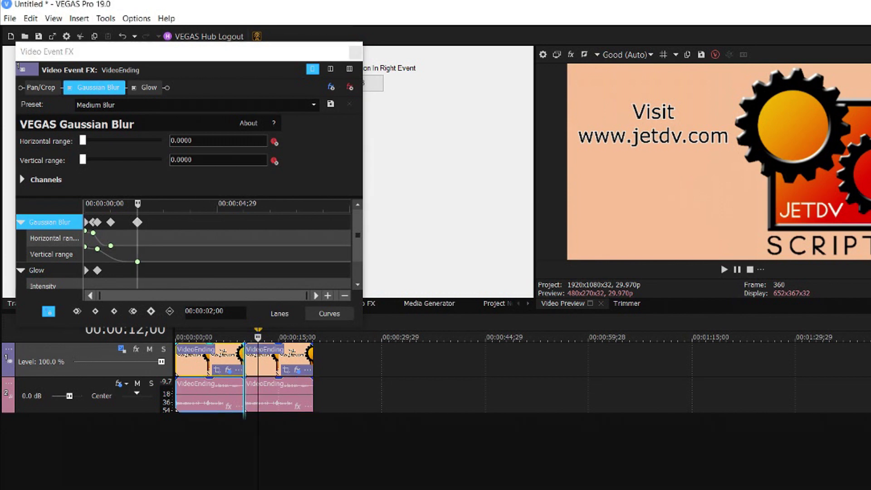
{"action": "key", "text": "space"}
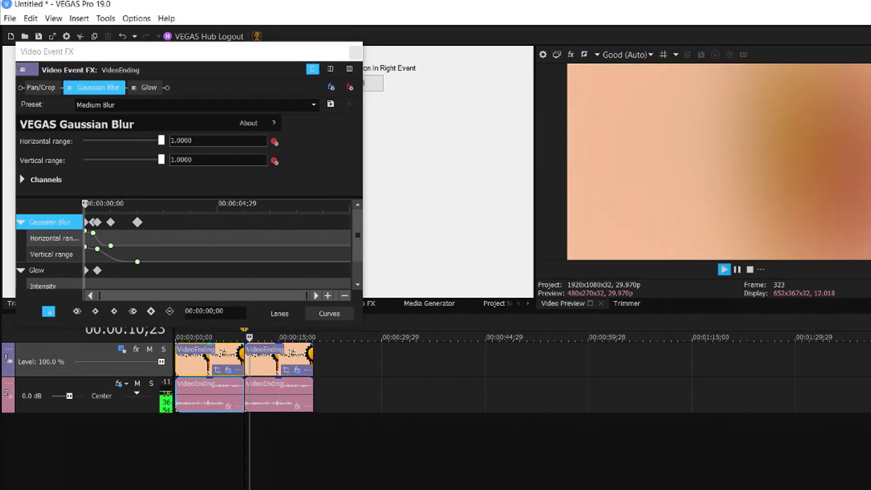
{"action": "key", "text": "Return"}
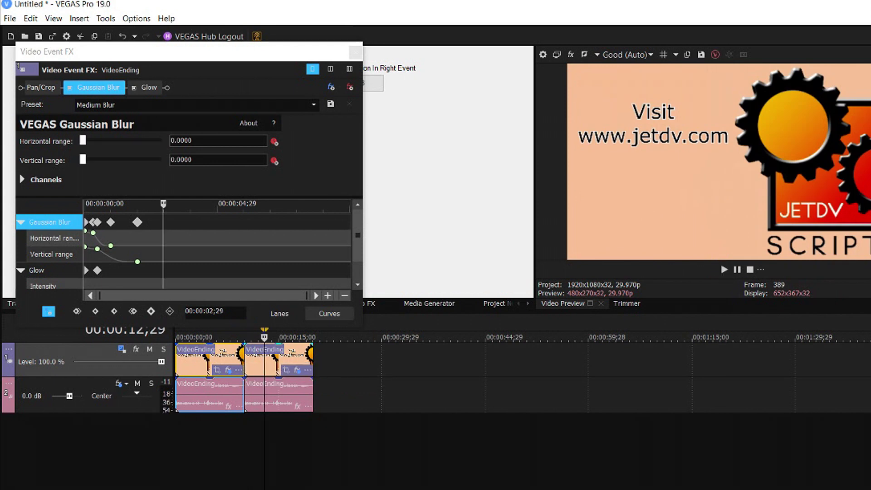
Step: Close the event effects window and choose the Glow transition in the Transitions A/B extension
{"action": "left_click", "coordinate": [356, 52]}
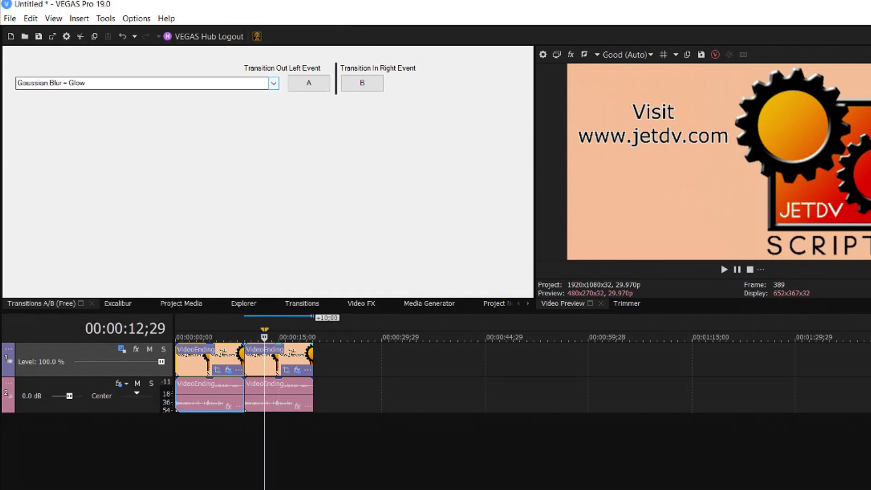
{"action": "left_click", "coordinate": [273, 84]}
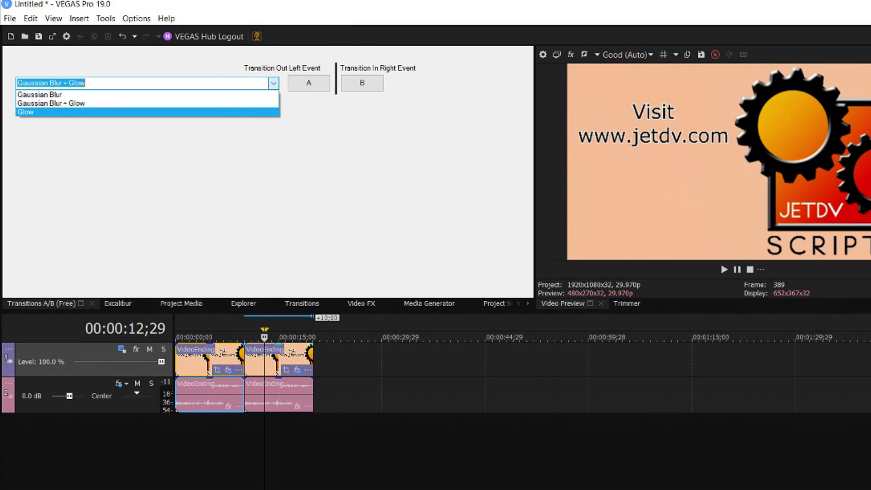
{"action": "left_click", "coordinate": [25, 112]}
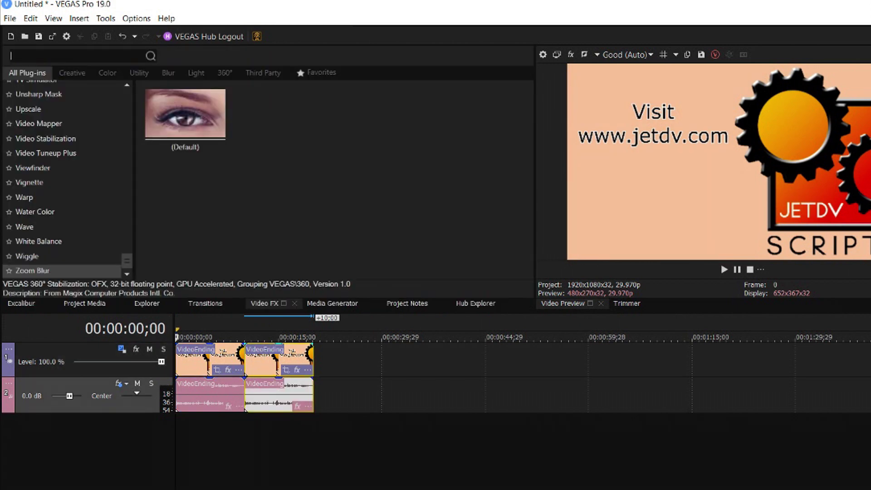
Step: Add the default Zoom Blur effect to the first clip, with Blend at 0 and Zoom at about 43.54
{"action": "left_click", "coordinate": [33, 270]}
{"action": "left_click_drag", "start_coordinate": [186, 113], "coordinate": [742, 162]}
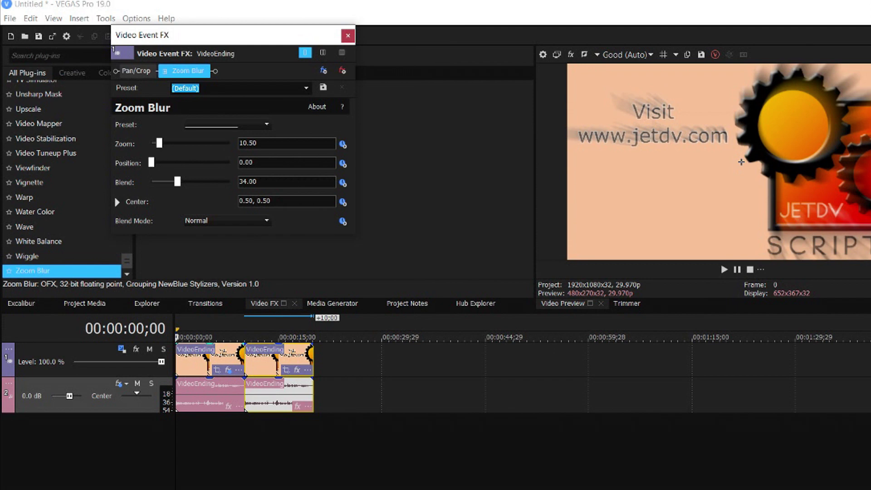
{"action": "mouse_move", "coordinate": [159, 143]}
{"action": "left_mouse_down"}
{"action": "mouse_move", "coordinate": [194, 143]}
{"action": "mouse_move", "coordinate": [167, 143]}
{"action": "left_mouse_up"}
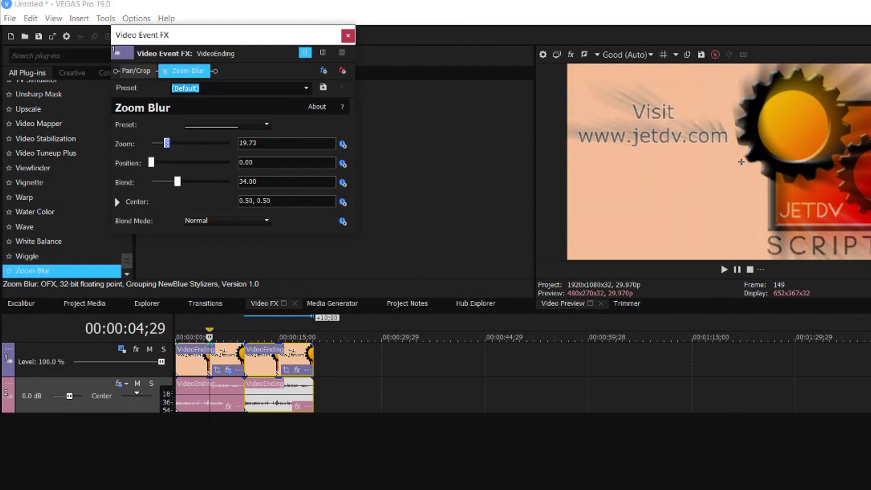
{"action": "left_click_drag", "start_coordinate": [177, 181], "coordinate": [152, 182]}
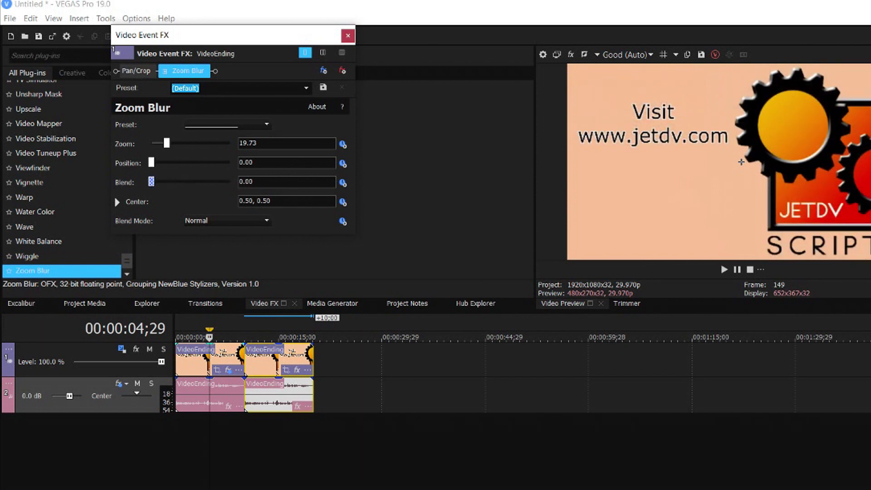
{"action": "left_click_drag", "start_coordinate": [167, 143], "coordinate": [185, 143]}
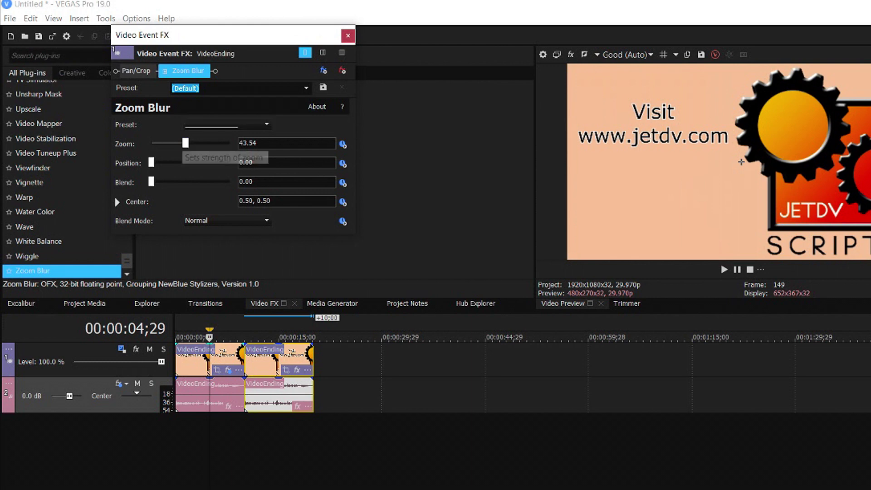
Step: Adjust the first clip's Zoom Blur effect to a Zoom of 33.33 and a Blend of 44.90
{"action": "left_click_drag", "start_coordinate": [185, 143], "coordinate": [230, 143]}
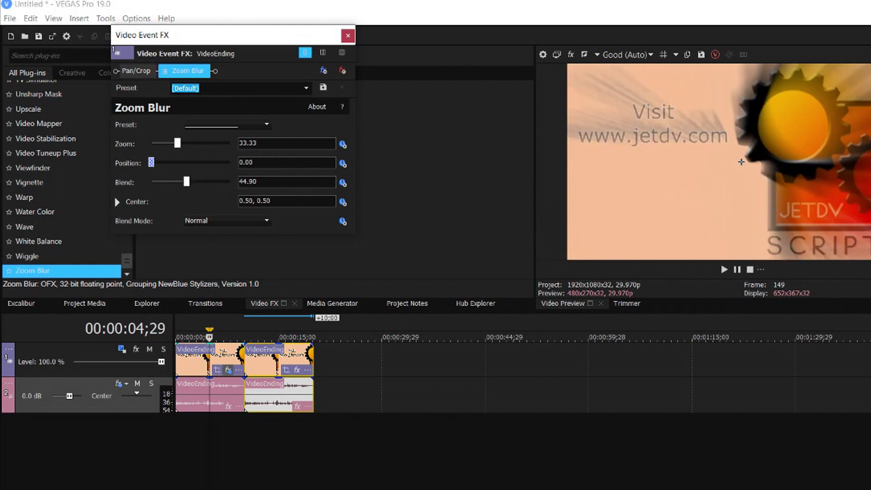
{"action": "left_click", "coordinate": [228, 369]}
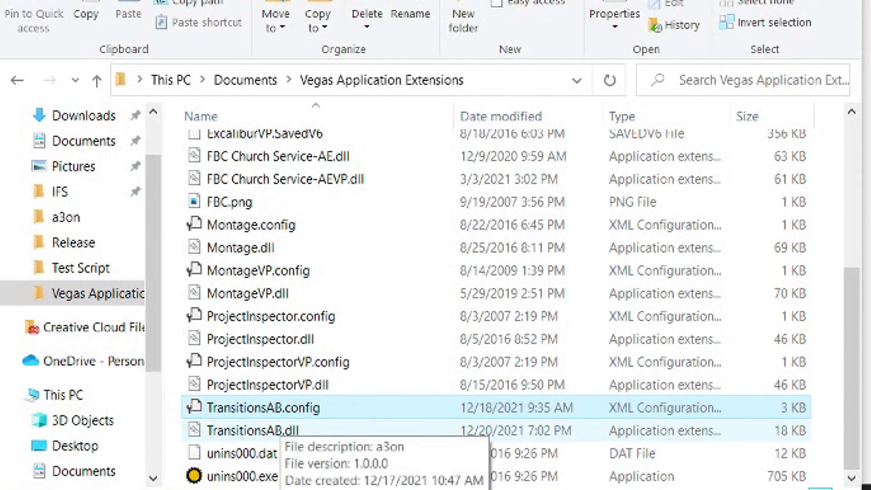
Step: Open TransitionsAB.config from the Vegas Application Extensions folder in Notepad
{"action": "left_click", "coordinate": [273, 430]}
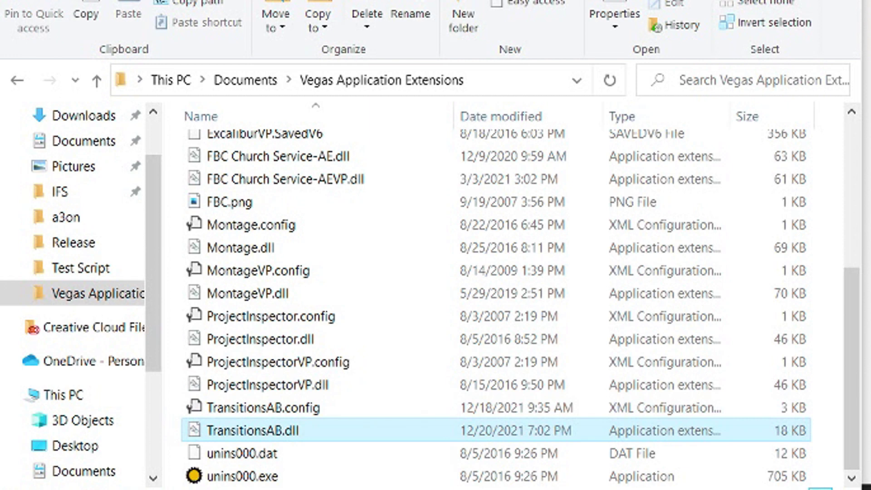
{"action": "left_click", "coordinate": [264, 408]}
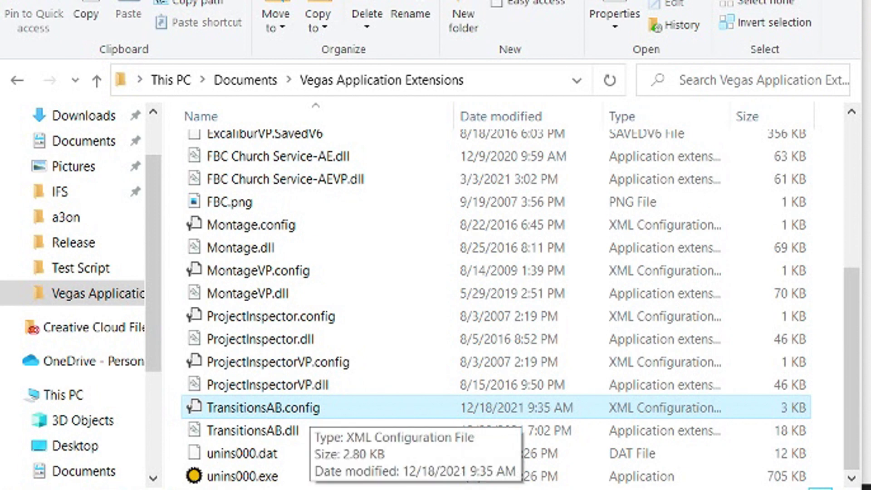
{"action": "right_click", "coordinate": [279, 407]}
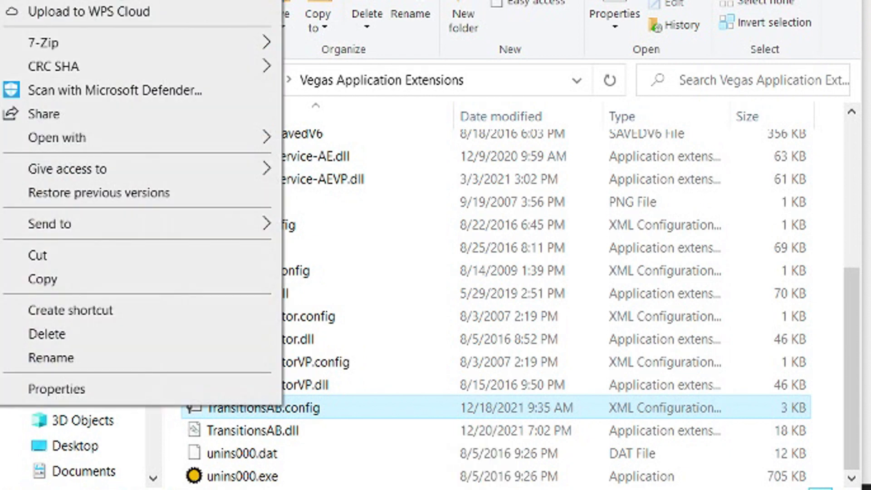
{"action": "mouse_move", "coordinate": [136, 138]}
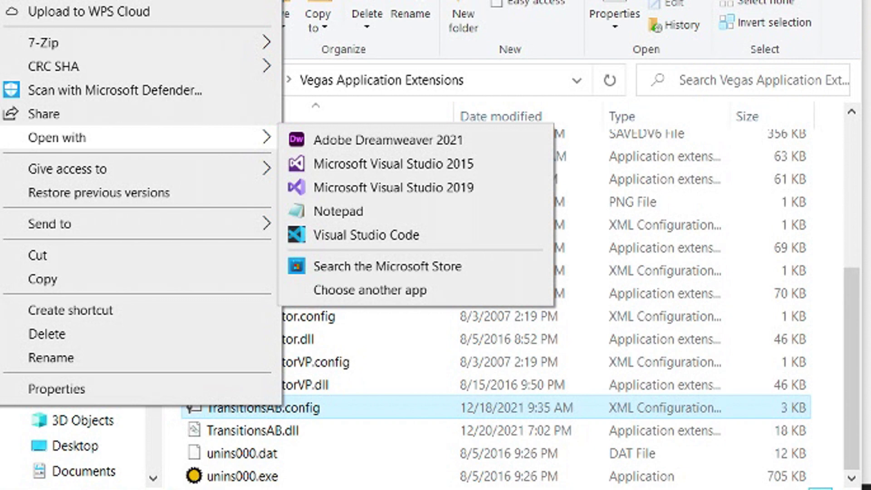
{"action": "left_click", "coordinate": [339, 211]}
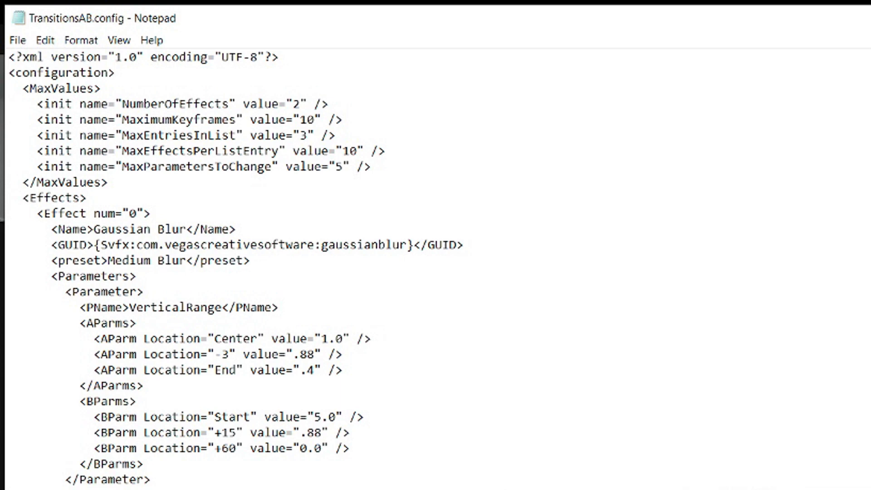
Step: Set the NumberOfEffects value to 3 in the MaxValues section of the configuration file
{"action": "left_click_drag", "start_coordinate": [122, 104], "coordinate": [231, 104]}
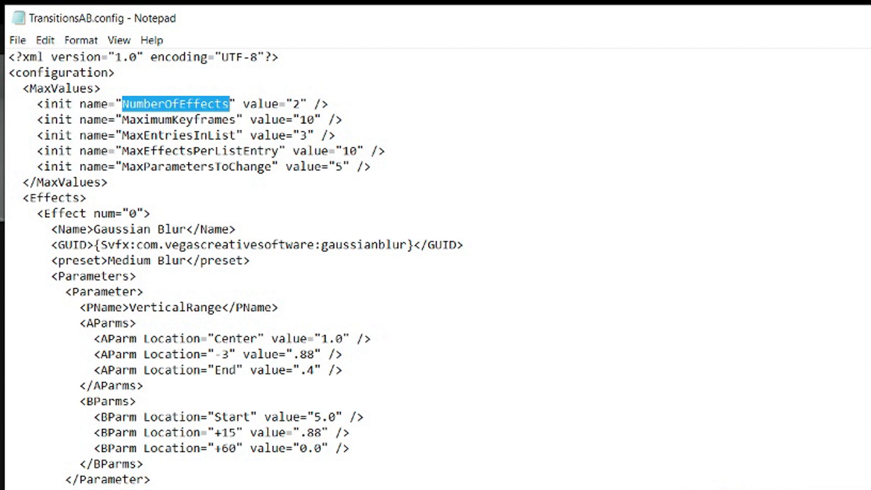
{"action": "left_click", "coordinate": [301, 104]}
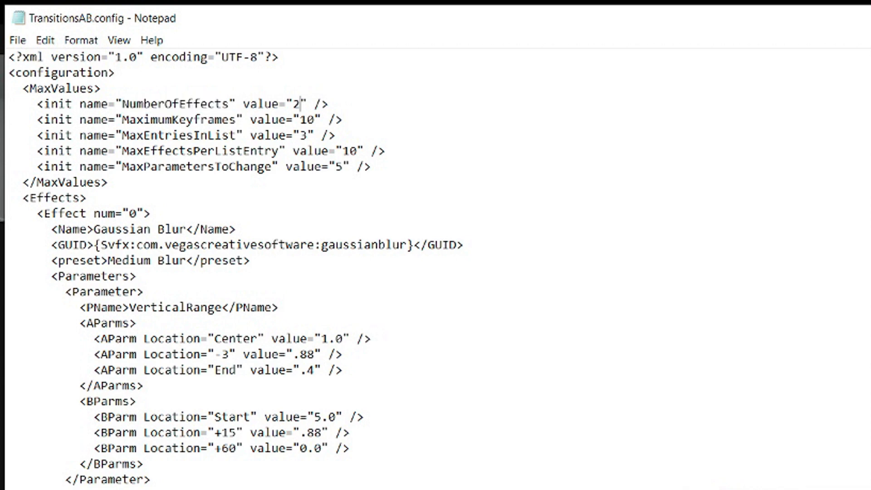
{"action": "key", "text": "shift+Left"}
{"action": "type", "text": "3"}
Step: Review the MaximumKeyframes entry and set the MaxEntriesInList value to 4
{"action": "left_click_drag", "start_coordinate": [80, 119], "coordinate": [251, 120]}
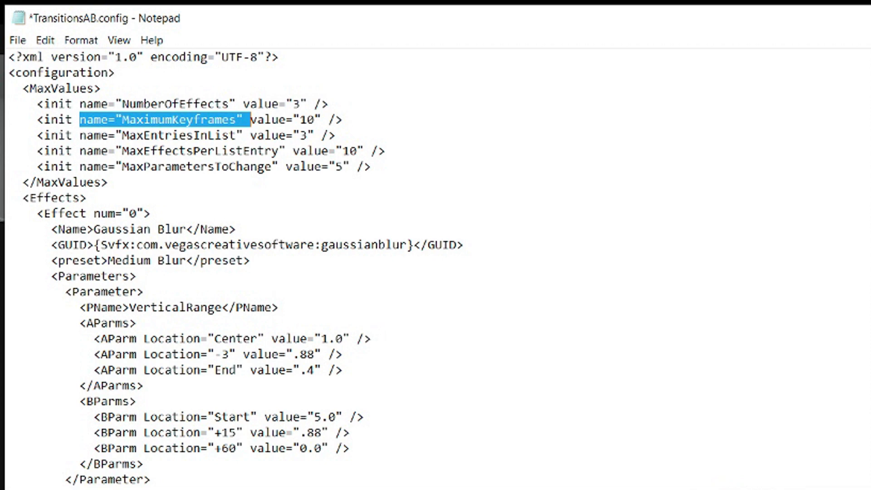
{"action": "double_click", "coordinate": [165, 136]}
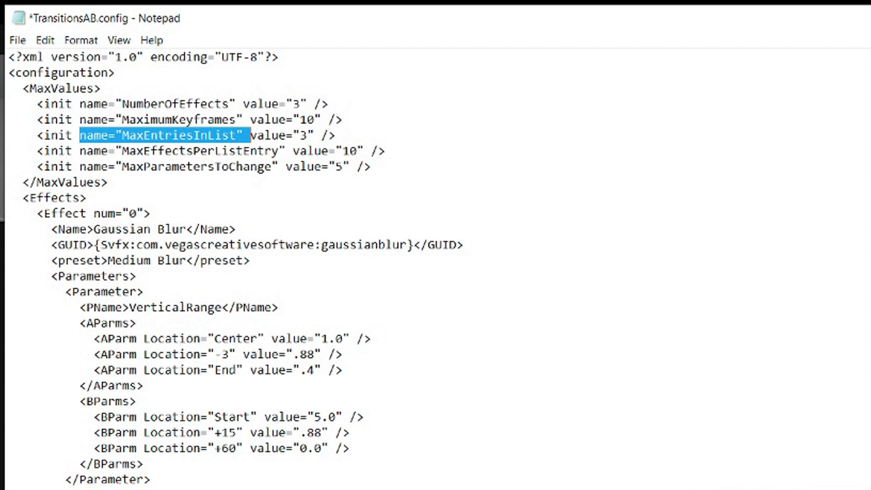
{"action": "left_click", "coordinate": [308, 135]}
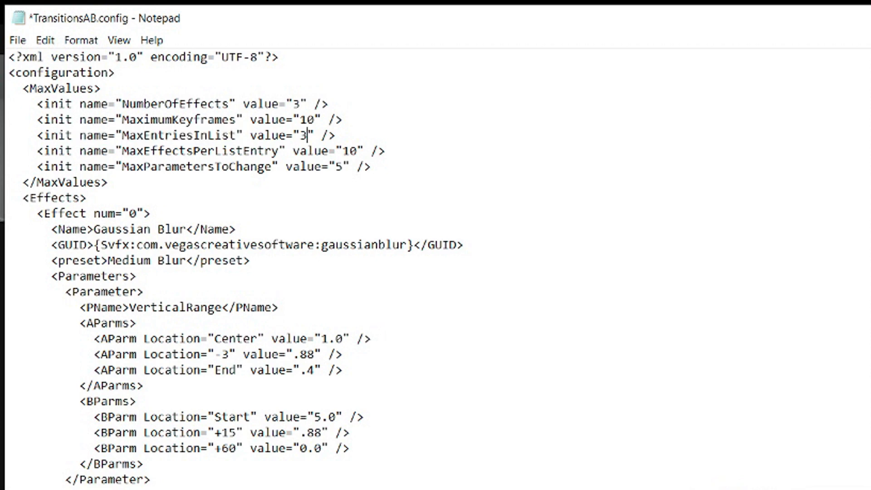
{"action": "key", "text": "shift+Left"}
{"action": "type", "text": "4"}
Step: Examine the MaxEffectsPerListEntry and MaxParametersToChange limits and the existing Gaussian Blur and Glow effect definitions
{"action": "left_click_drag", "start_coordinate": [80, 150], "coordinate": [293, 151]}
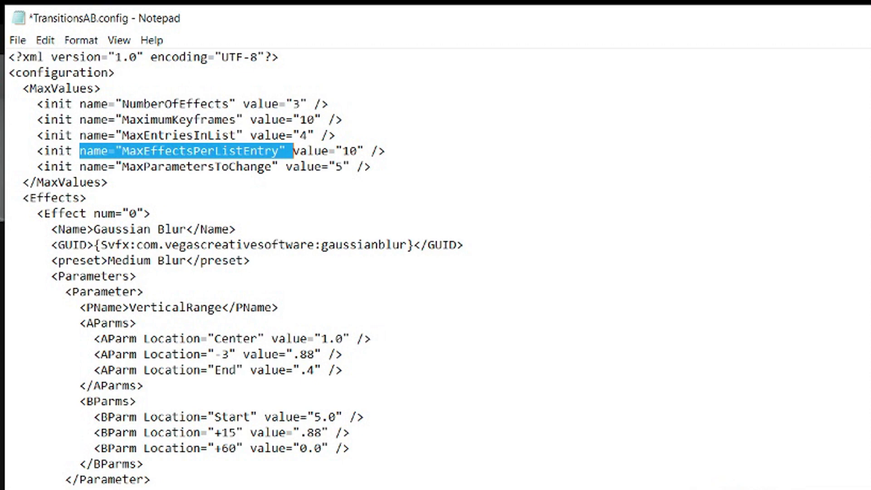
{"action": "left_click_drag", "start_coordinate": [293, 150], "coordinate": [371, 151]}
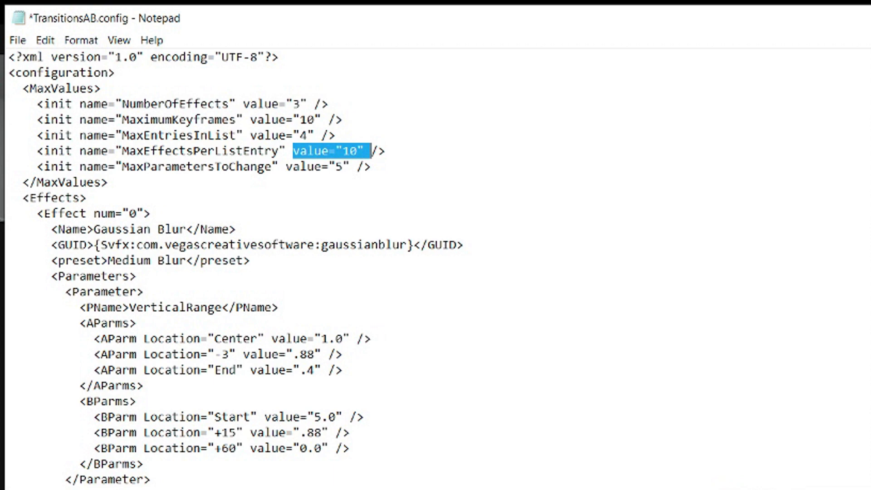
{"action": "left_click_drag", "start_coordinate": [80, 166], "coordinate": [286, 167]}
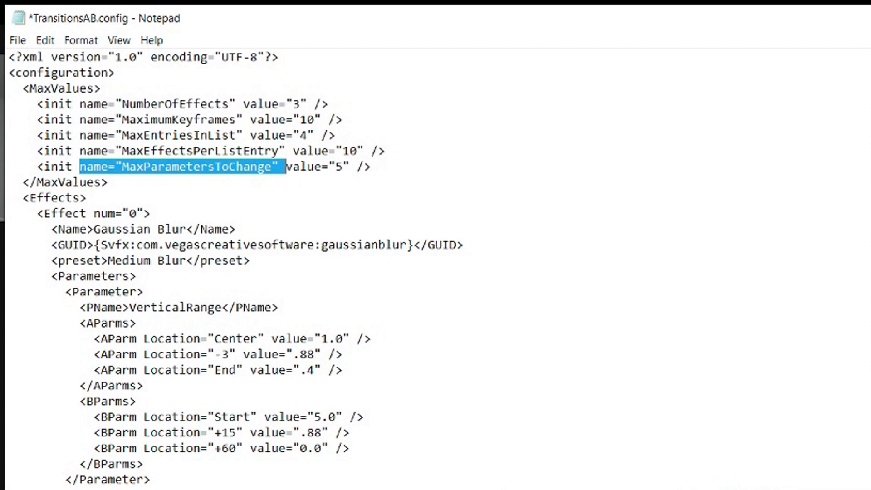
{"action": "double_click", "coordinate": [339, 167]}
{"action": "left_click", "coordinate": [145, 229]}
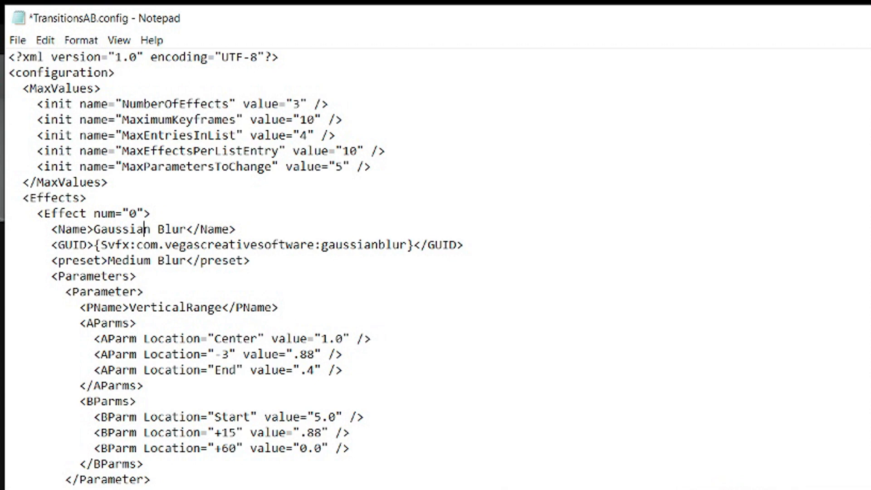
{"action": "scroll", "coordinate": [227, 273], "scroll_direction": "down", "scroll_amount": 2}
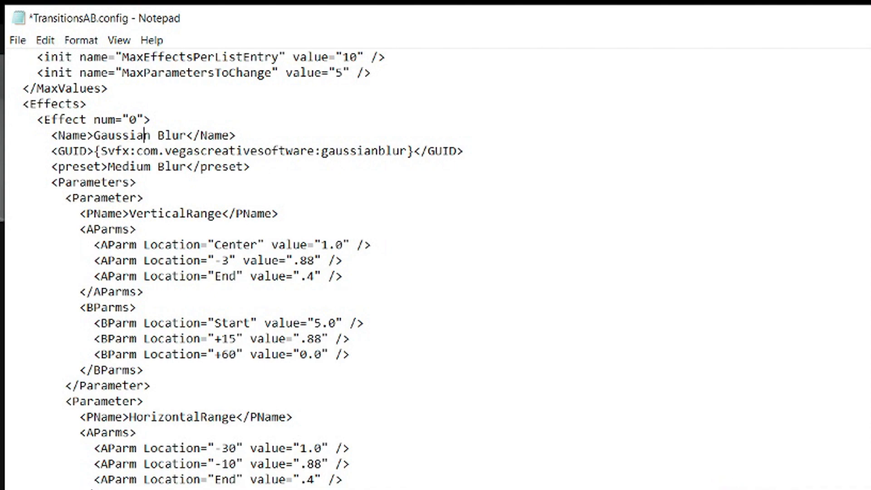
{"action": "left_click_drag", "start_coordinate": [107, 136], "coordinate": [181, 135]}
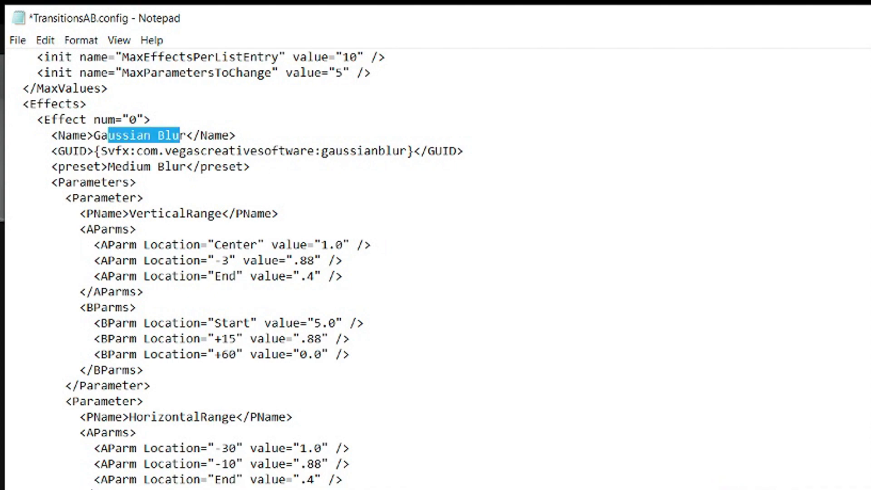
{"action": "scroll", "coordinate": [435, 272], "scroll_direction": "down", "scroll_amount": 5}
{"action": "scroll", "coordinate": [435, 272], "scroll_direction": "down", "scroll_amount": 2}
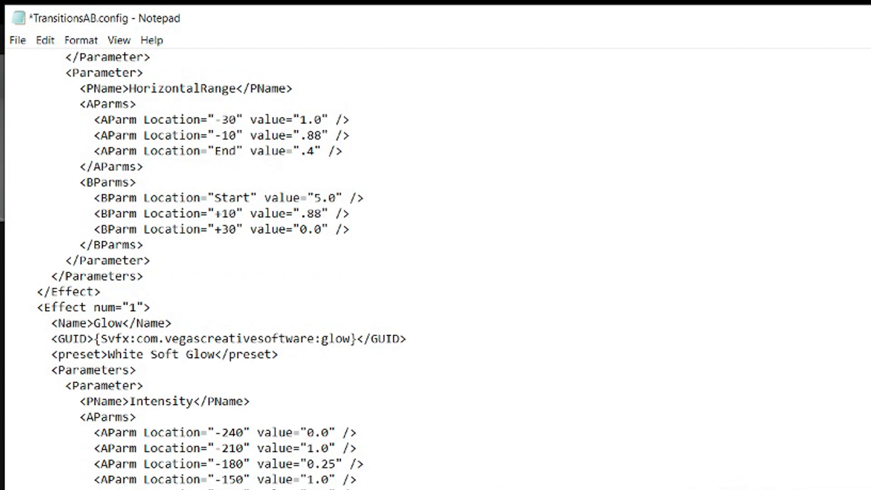
{"action": "left_click_drag", "start_coordinate": [51, 323], "coordinate": [159, 323]}
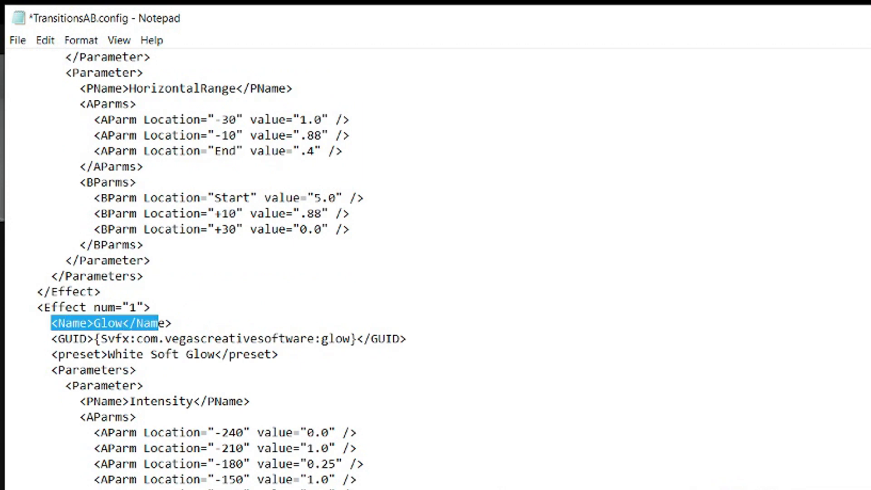
{"action": "scroll", "coordinate": [436, 272], "scroll_direction": "down", "scroll_amount": 3}
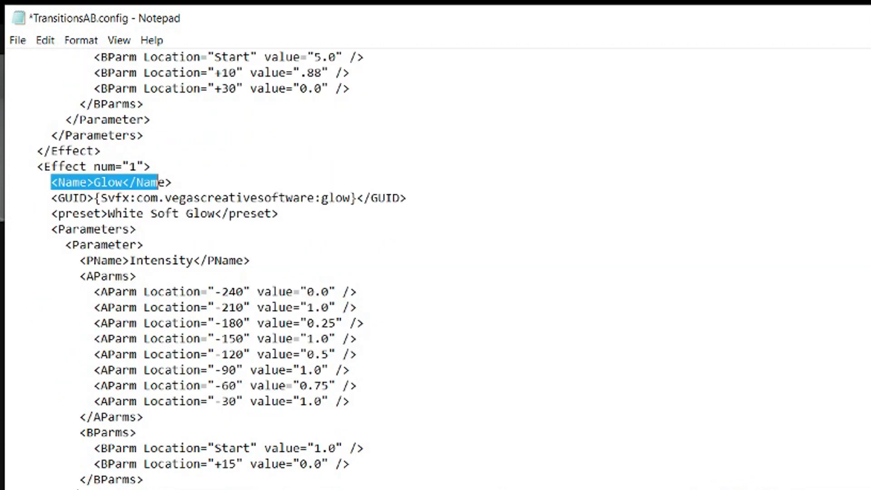
{"action": "scroll", "coordinate": [436, 272], "scroll_direction": "down", "scroll_amount": 1}
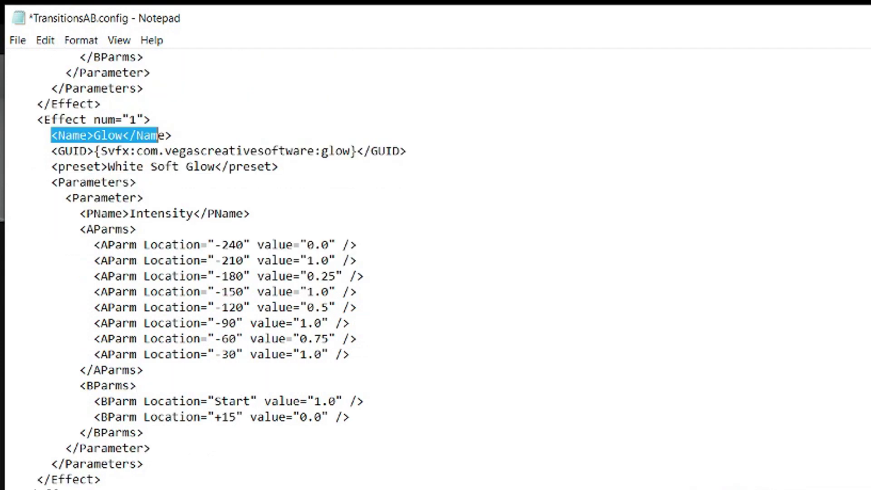
Step: Duplicate the whole Glow Effect block directly after the original, before the closing Effects tag
{"action": "left_click_drag", "start_coordinate": [8, 119], "coordinate": [101, 479]}
{"action": "key", "text": "ctrl+c"}
{"action": "scroll", "coordinate": [101, 479], "scroll_direction": "down", "scroll_amount": 2}
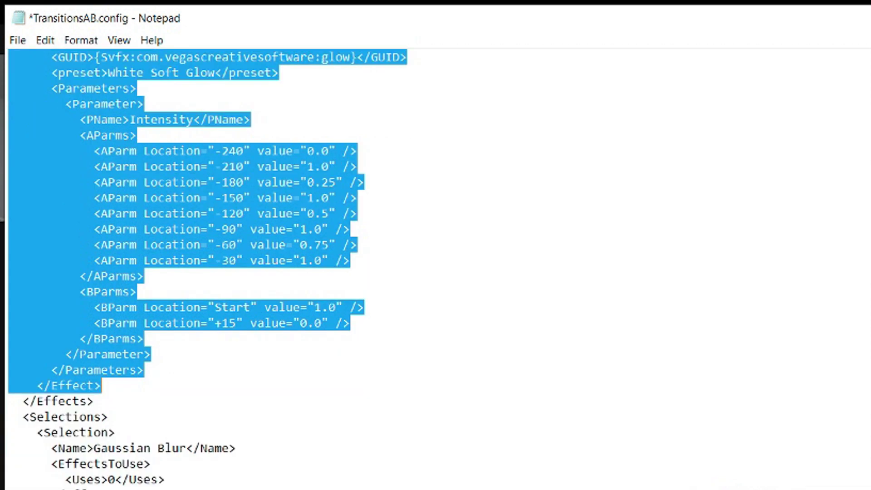
{"action": "key", "text": "Right"}
{"action": "key", "text": "Right"}
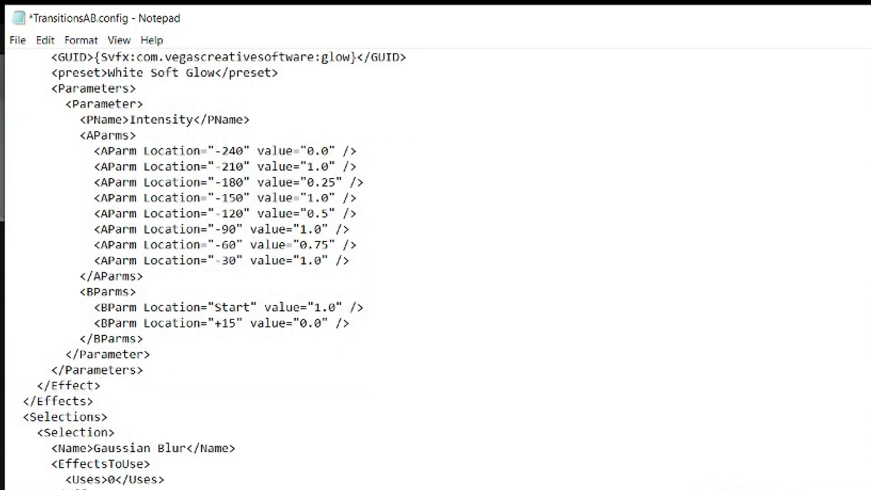
{"action": "key", "text": "ctrl+v"}
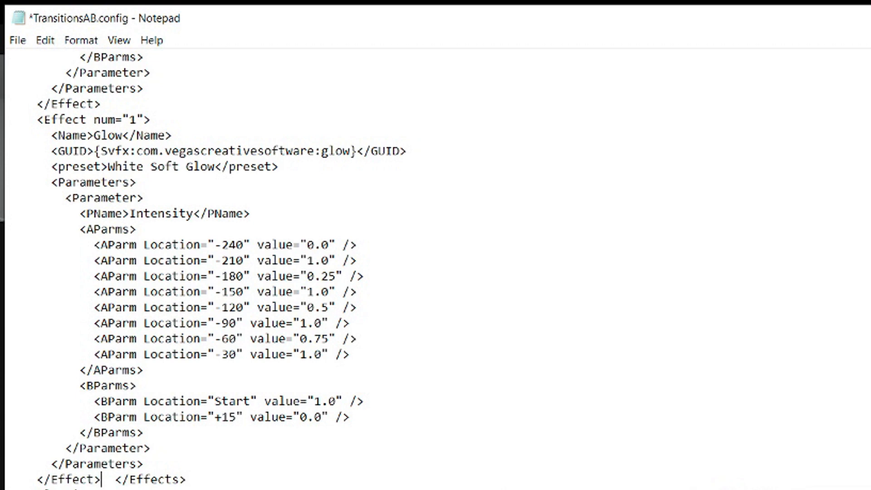
Step: Change the duplicated block's effect number to 2 and its name to Zoom Blur
{"action": "left_click", "coordinate": [137, 119]}
{"action": "key", "text": "BackSpace"}
{"action": "type", "text": "2"}
{"action": "left_click", "coordinate": [122, 135]}
{"action": "key", "text": "BackSpace"}
{"action": "key", "text": "BackSpace"}
{"action": "key", "text": "BackSpace"}
{"action": "key", "text": "BackSpace"}
{"action": "type", "text": "Zoom"}
{"action": "left_click_drag", "start_coordinate": [101, 151], "coordinate": [277, 180]}
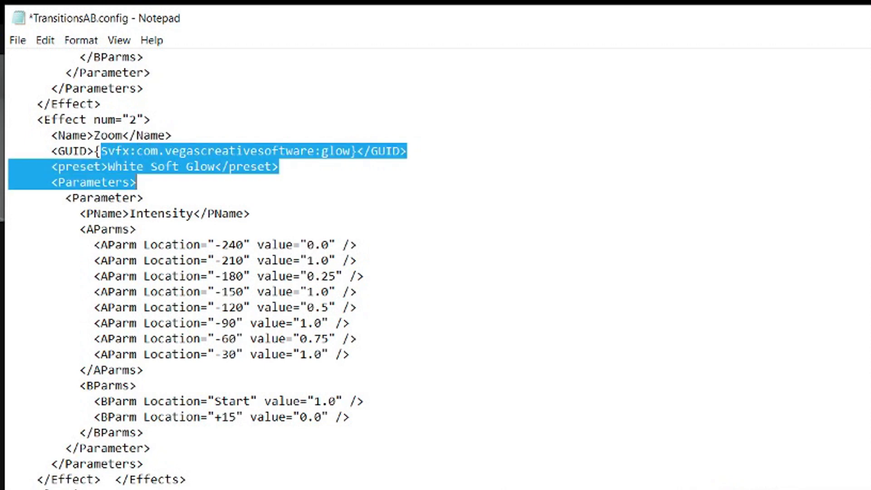
{"action": "left_click_drag", "start_coordinate": [278, 180], "coordinate": [279, 168]}
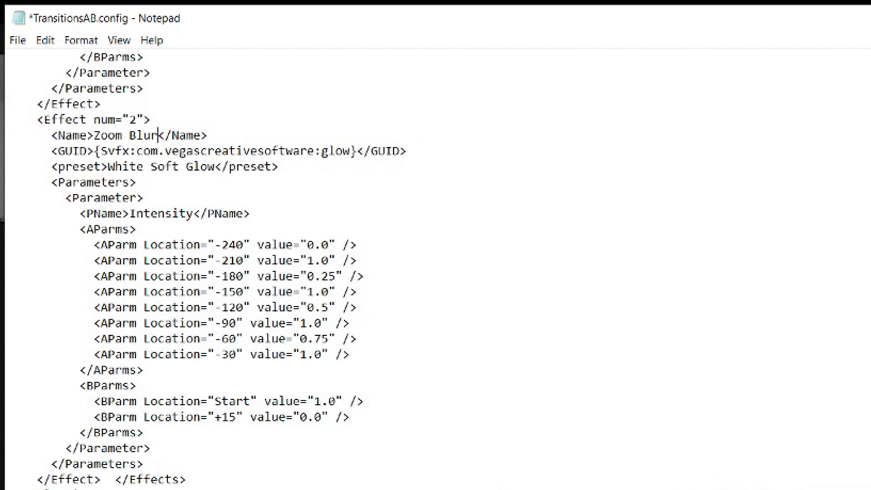
Step: Switch to EffectsGUIDVegasPro19.txt, search for "zoom blur" and copy the Zoom Blur UID including its braces
{"action": "key", "text": "alt+Tab"}
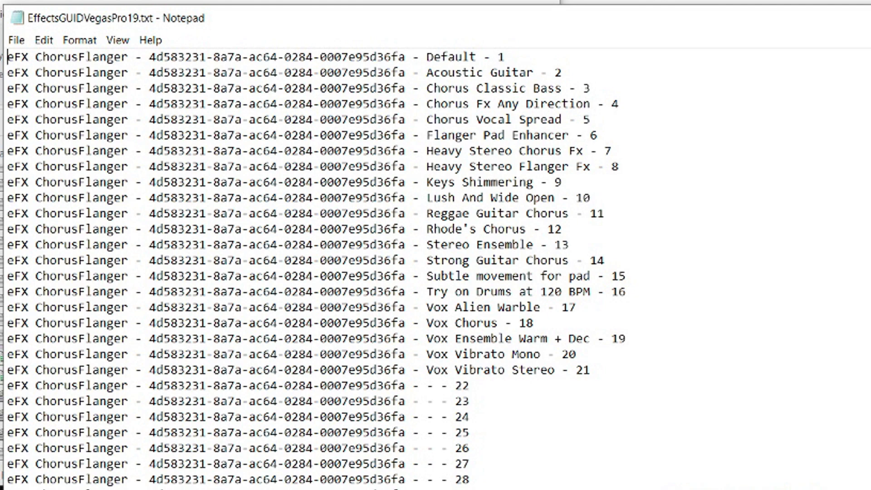
{"action": "key", "text": "ctrl+f"}
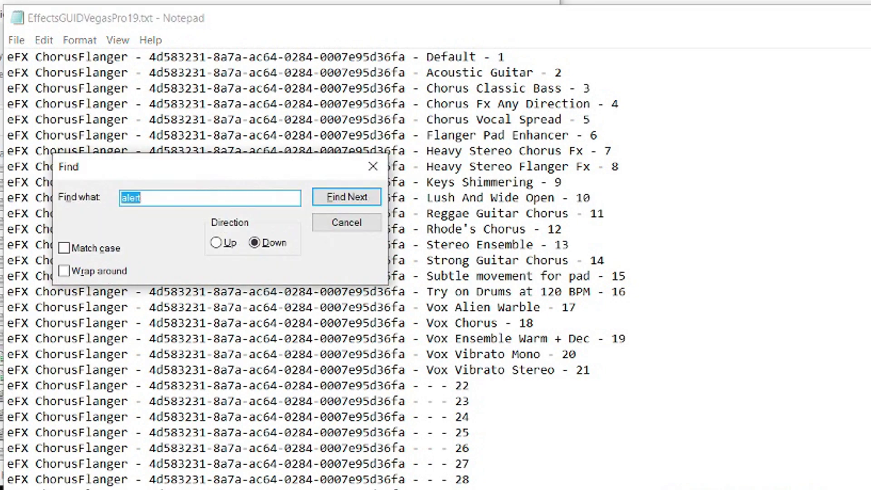
{"action": "type", "text": "zoom blur"}
{"action": "key", "text": "Return"}
{"action": "key", "text": "Escape"}
{"action": "scroll", "coordinate": [435, 272], "scroll_direction": "down", "scroll_amount": 5}
{"action": "left_click_drag", "start_coordinate": [398, 244], "coordinate": [590, 245]}
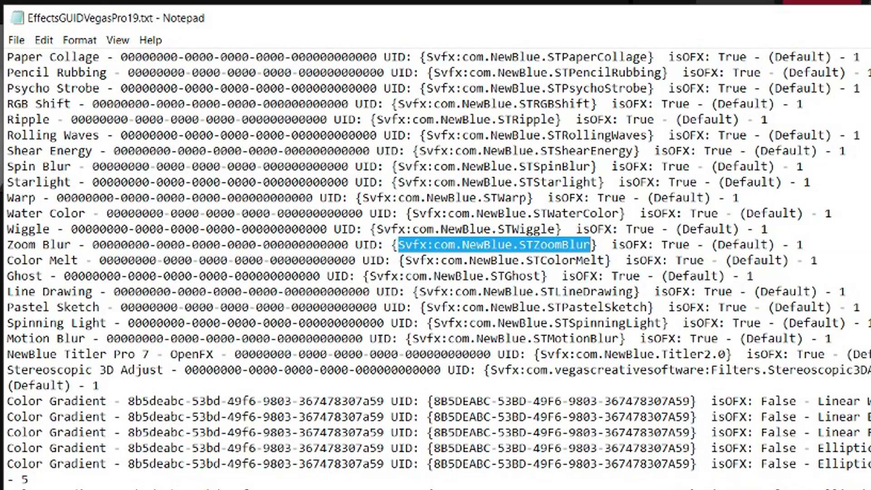
{"action": "left_click_drag", "start_coordinate": [599, 245], "coordinate": [391, 245]}
{"action": "key", "text": "ctrl+c"}
Step: Return to TransitionsAB.config and replace the Zoom Blur effect's GUID with {Svfx:com.NewBlue.STZoomBlur}
{"action": "key", "text": "alt+Tab"}
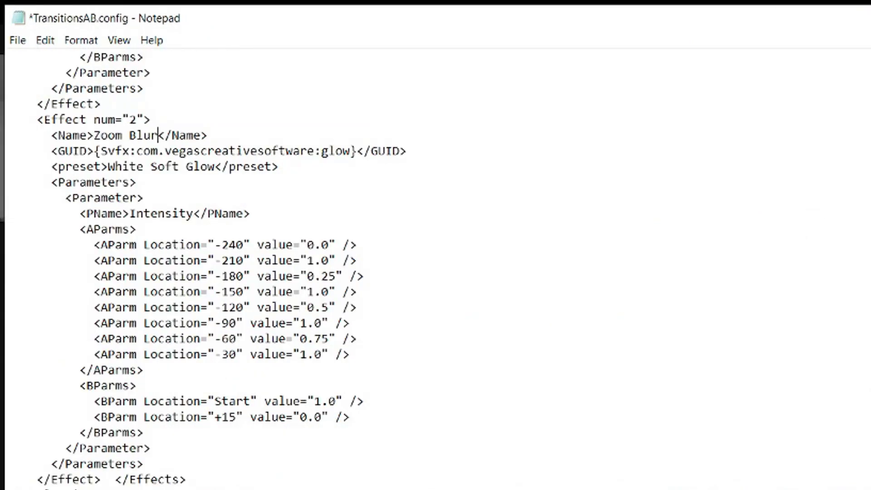
{"action": "left_click_drag", "start_coordinate": [94, 151], "coordinate": [357, 151]}
{"action": "key", "text": "ctrl+v"}
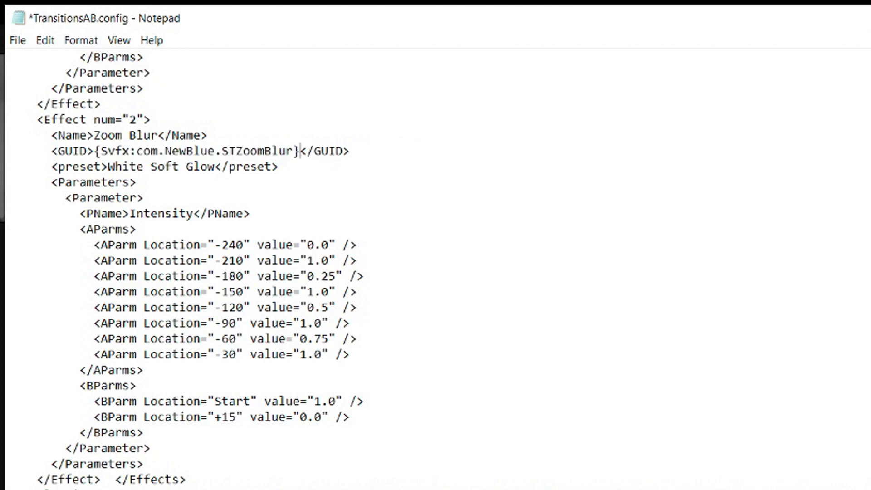
Step: Clear the Zoom Blur effect's preset and delete all its AParm entries after the one at location -240
{"action": "left_click_drag", "start_coordinate": [215, 167], "coordinate": [108, 166]}
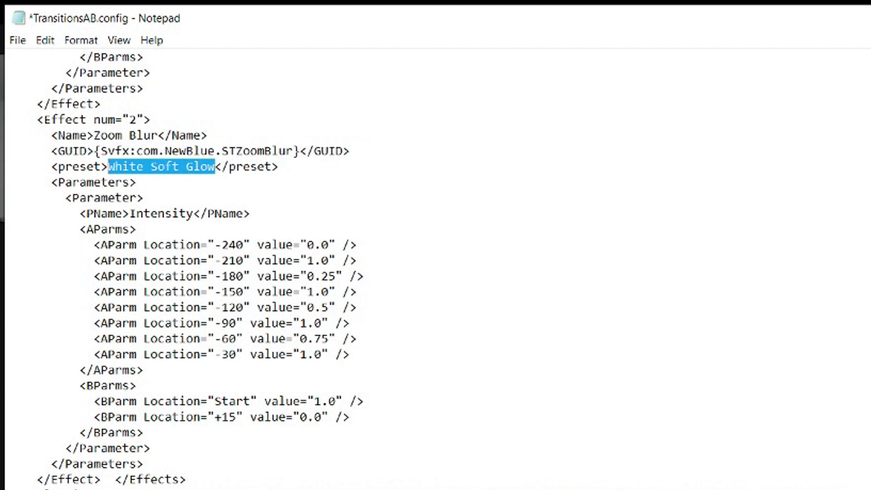
{"action": "key", "text": "Delete"}
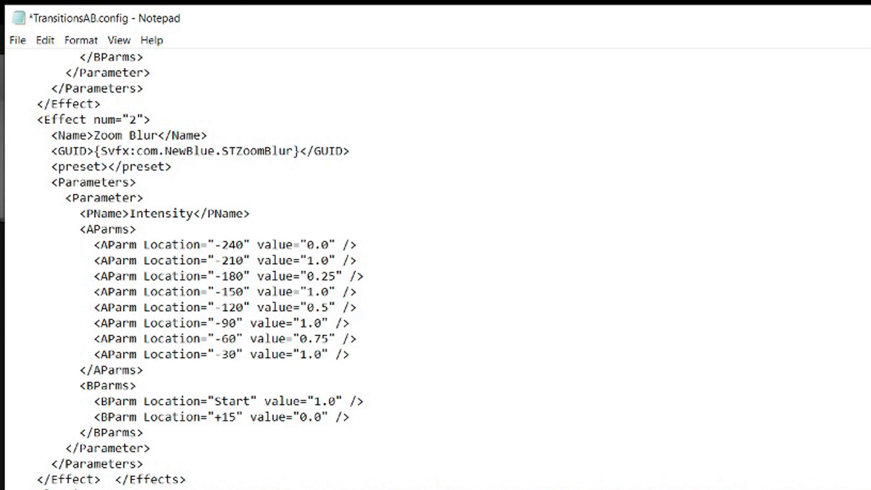
{"action": "left_click_drag", "start_coordinate": [350, 354], "coordinate": [7, 260]}
{"action": "key", "text": "Delete"}
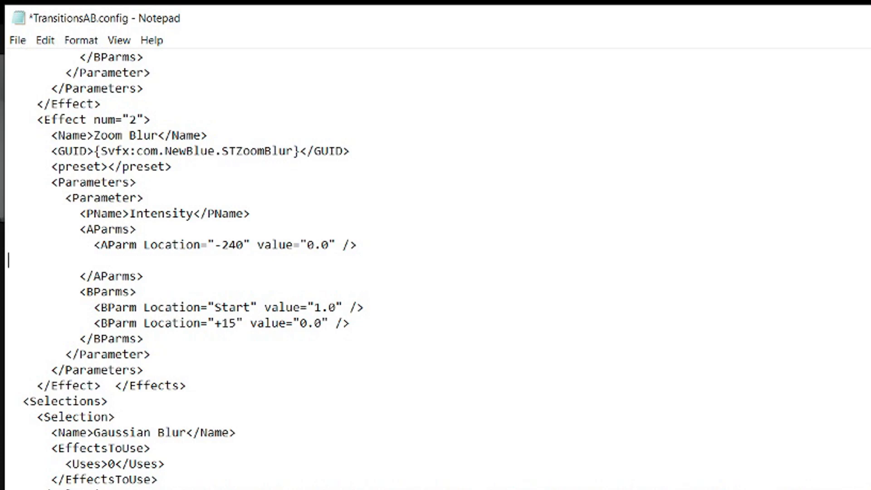
Step: Change the Zoom Blur effect's parameter name to Zoom
{"action": "left_click_drag", "start_coordinate": [80, 214], "coordinate": [251, 214]}
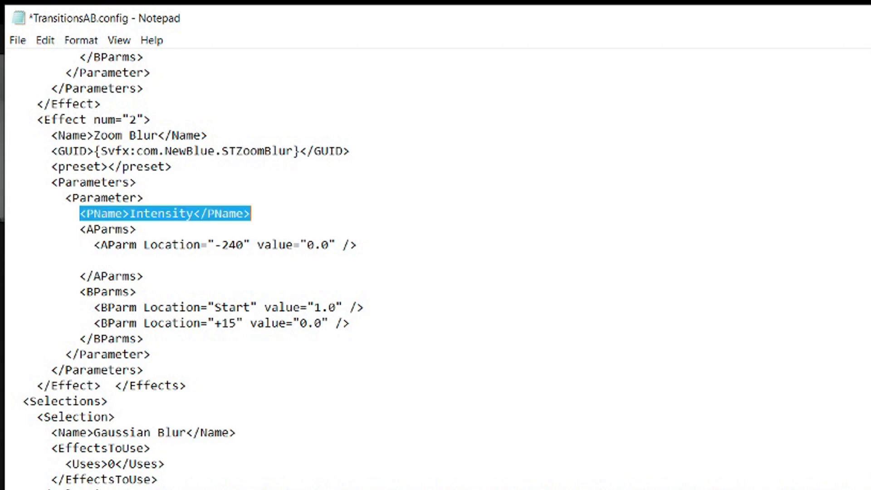
{"action": "left_click", "coordinate": [129, 213]}
{"action": "left_click_drag", "start_coordinate": [129, 213], "coordinate": [194, 213]}
{"action": "type", "text": "Zoom"}
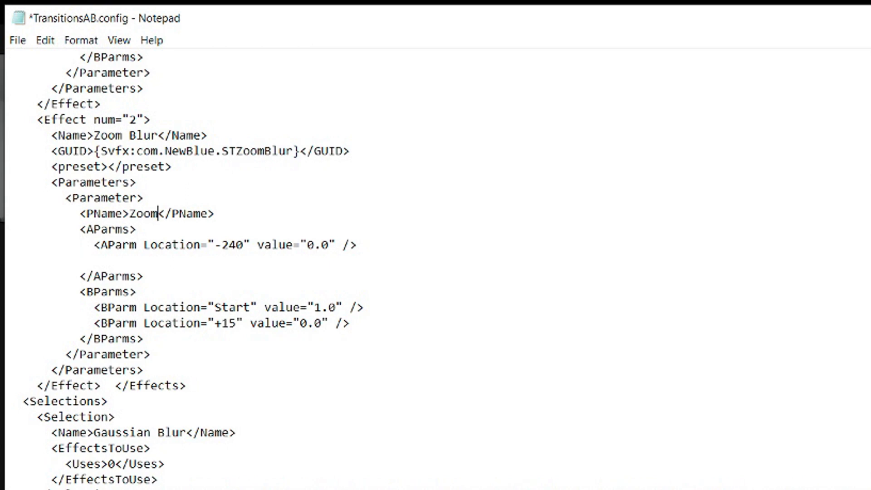
{"action": "left_click_drag", "start_coordinate": [215, 308], "coordinate": [251, 307]}
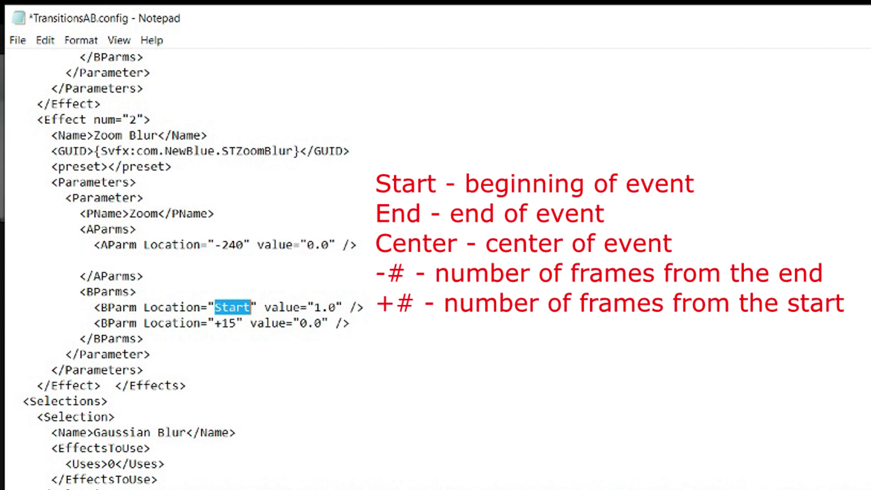
{"action": "left_click_drag", "start_coordinate": [216, 244], "coordinate": [244, 244]}
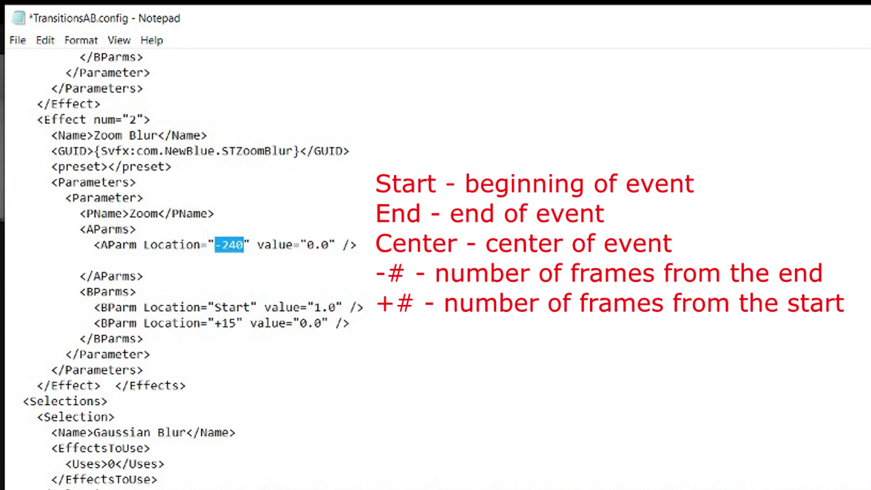
{"action": "left_click_drag", "start_coordinate": [236, 323], "coordinate": [215, 323]}
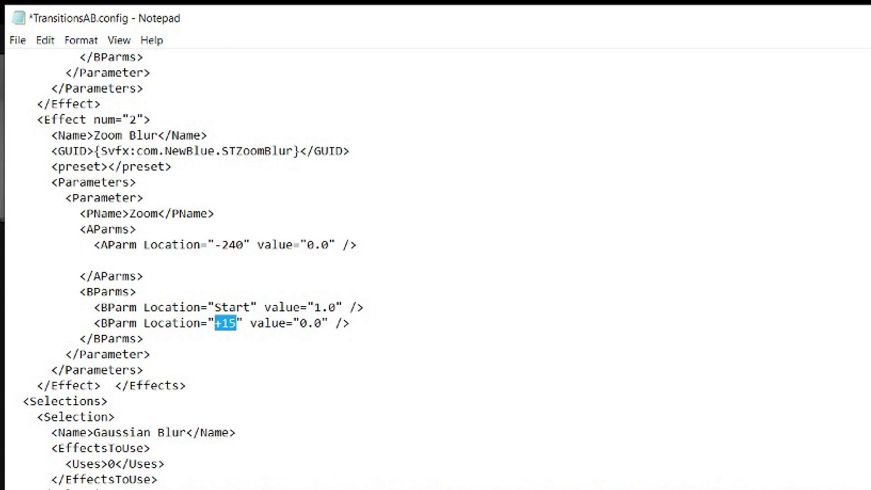
Step: Duplicate the Zoom parameter's AParm line below itself and set the copy's location to -180 and value to 30.0
{"action": "left_click_drag", "start_coordinate": [358, 245], "coordinate": [94, 245]}
{"action": "key", "text": "ctrl+c"}
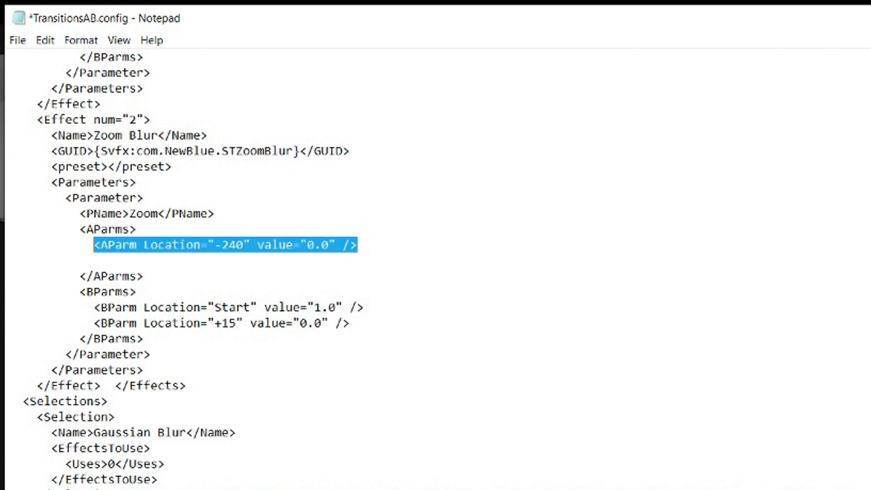
{"action": "left_click", "coordinate": [8, 261]}
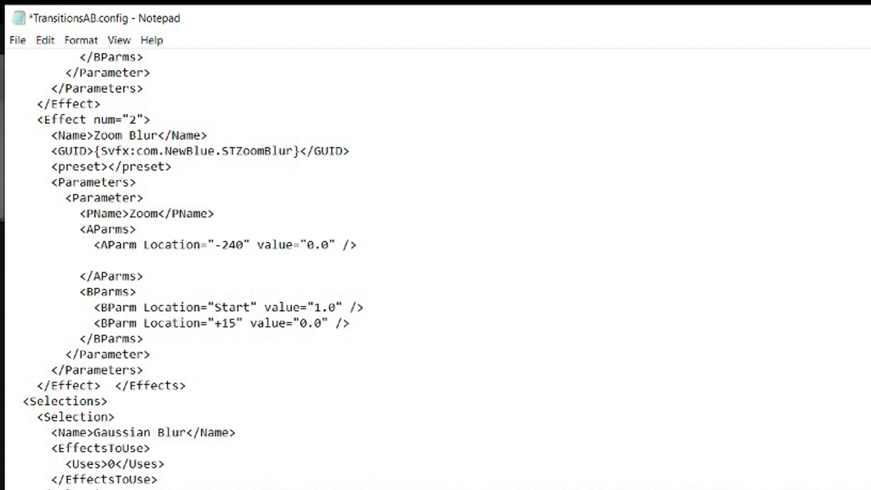
{"action": "key", "text": "ctrl+v"}
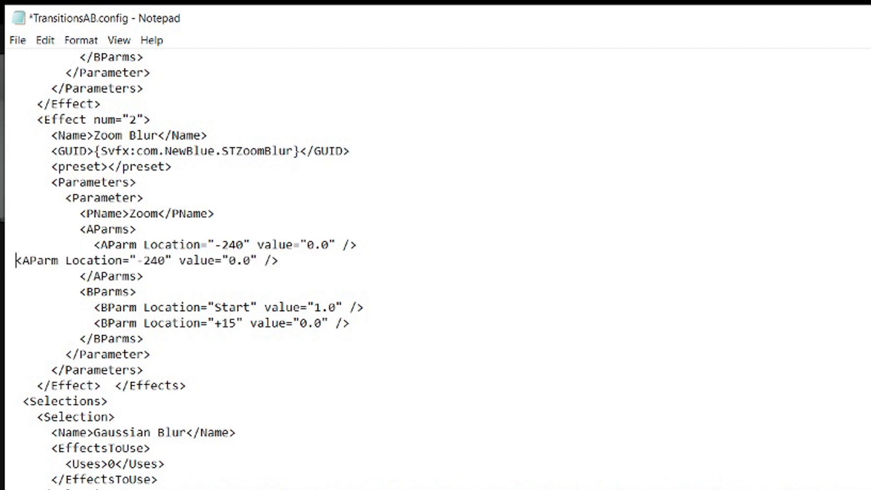
{"action": "left_click_drag", "start_coordinate": [244, 261], "coordinate": [222, 261]}
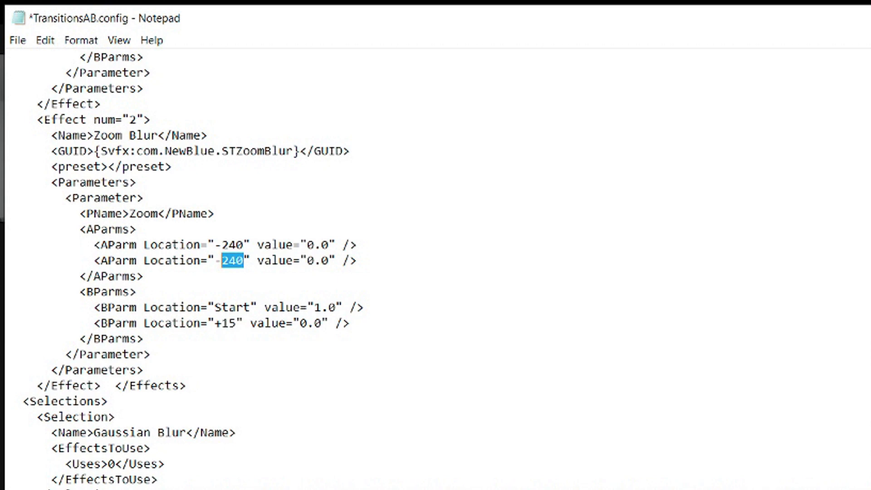
{"action": "type", "text": "-180"}
{"action": "key", "text": "Left"}
{"action": "key", "text": "Left"}
{"action": "key", "text": "Left"}
{"action": "key", "text": "BackSpace"}
{"action": "left_click", "coordinate": [308, 260]}
{"action": "type", "text": "3"}
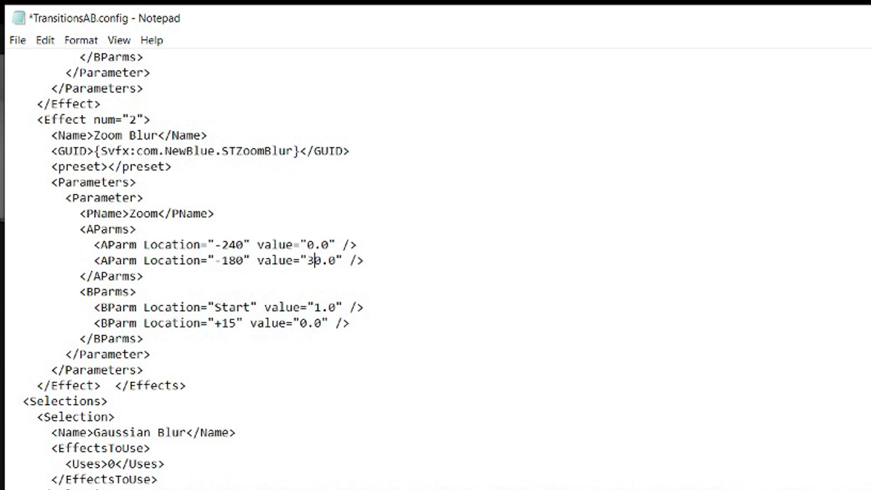
Step: Add a third AParm line to the Zoom parameter with location End and value 100.0
{"action": "left_click", "coordinate": [365, 261]}
{"action": "key", "text": "Return"}
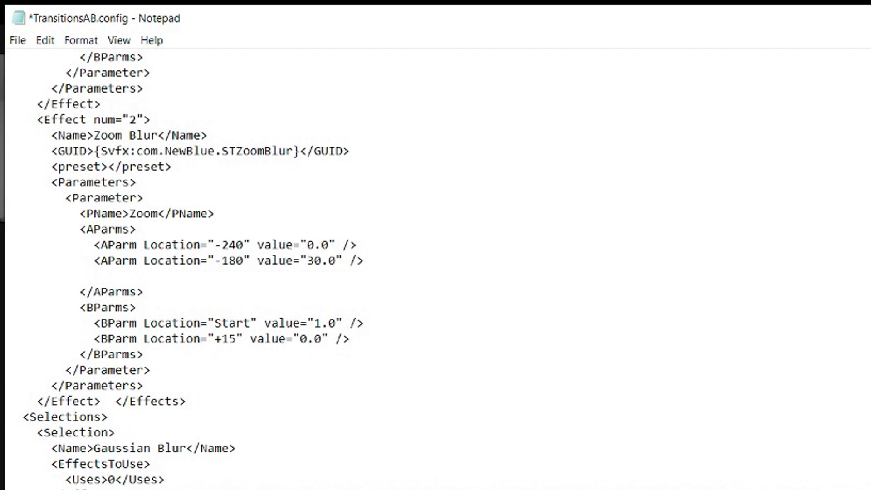
{"action": "key", "text": "ctrl+v"}
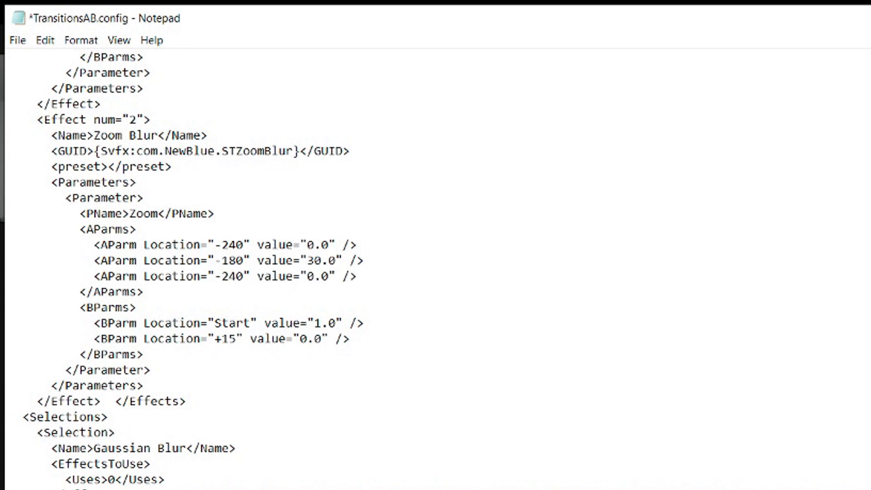
{"action": "left_click", "coordinate": [244, 276]}
{"action": "key", "text": "shift+Left"}
{"action": "key", "text": "shift+Left"}
{"action": "key", "text": "shift+Left"}
{"action": "key", "text": "shift+Left"}
{"action": "type", "text": "End"}
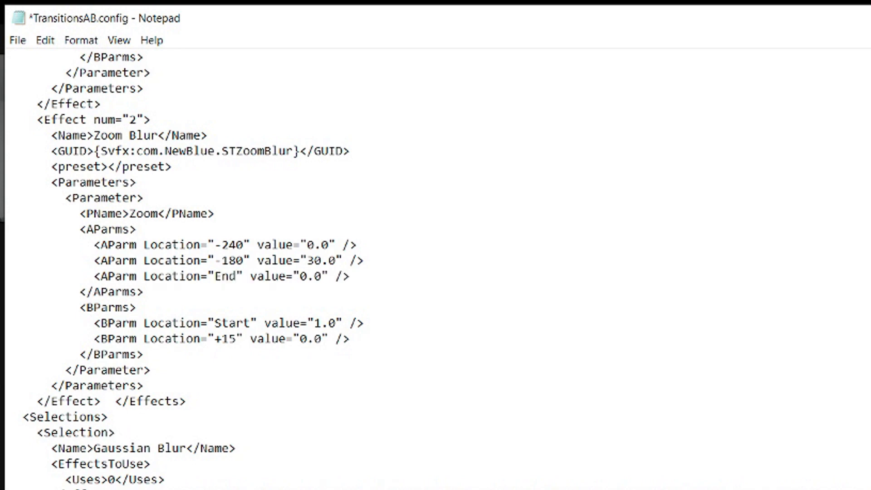
{"action": "left_click", "coordinate": [300, 276]}
{"action": "type", "text": "10"}
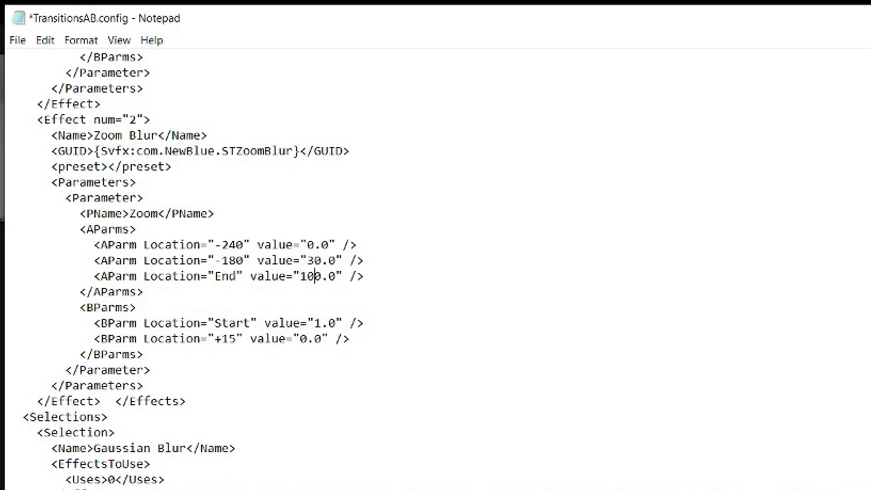
Step: Set the Zoom parameter's Start BParm value to 100.0 and its second BParm location to +30
{"action": "left_click", "coordinate": [322, 323]}
{"action": "type", "text": "00"}
{"action": "left_click_drag", "start_coordinate": [237, 339], "coordinate": [222, 339]}
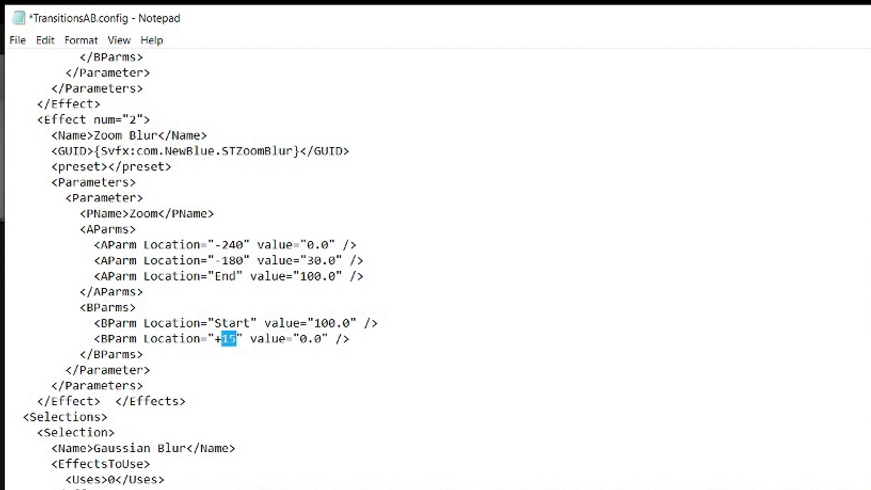
{"action": "type", "text": "30"}
Step: Duplicate the whole Zoom Parameter block directly below itself inside the Zoom Blur effect's Parameters
{"action": "left_click", "coordinate": [8, 198]}
{"action": "key", "text": "shift+Down"}
{"action": "key", "text": "shift+Down"}
{"action": "key", "text": "shift+Down"}
{"action": "key", "text": "shift+Down"}
{"action": "key", "text": "shift+Down"}
{"action": "key", "text": "shift+Down"}
{"action": "key", "text": "shift+Down"}
{"action": "key", "text": "shift+Down"}
{"action": "key", "text": "shift+Down"}
{"action": "key", "text": "shift+Down"}
{"action": "key", "text": "shift+Down"}
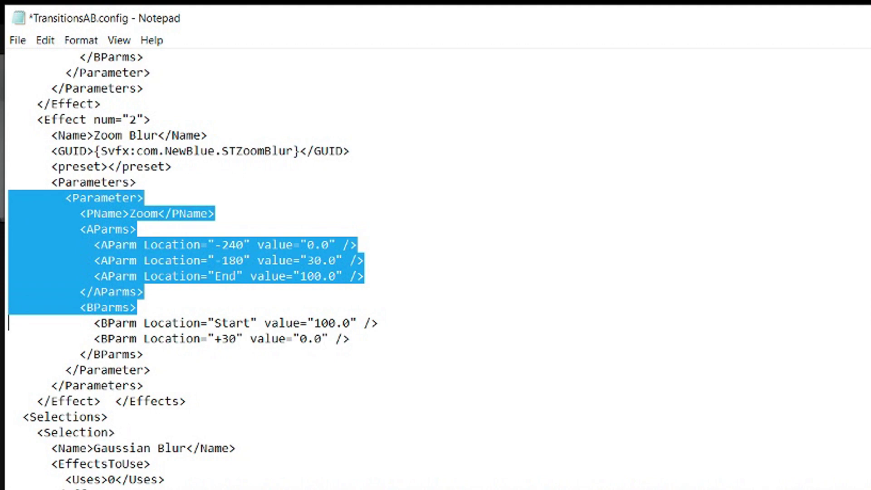
{"action": "key", "text": "shift+Down"}
{"action": "key", "text": "ctrl+c"}
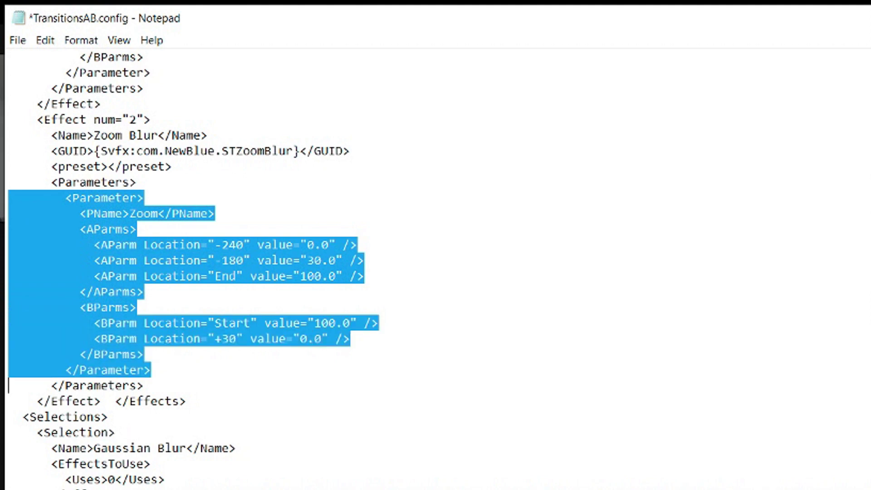
{"action": "key", "text": "Up"}
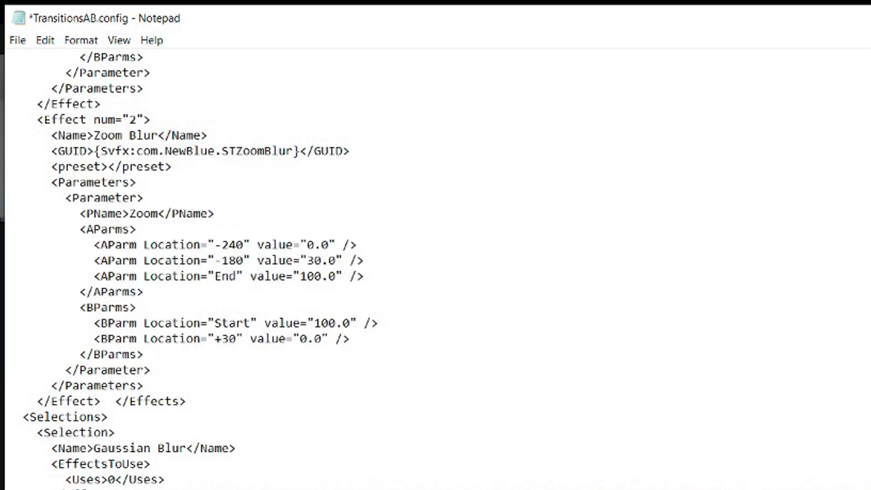
{"action": "key", "text": "ctrl+v"}
Step: Rename the duplicated parameter Blend and delete its AParm line at location -180
{"action": "key", "text": "shift+Left"}
{"action": "key", "text": "shift+Left"}
{"action": "key", "text": "shift+Left"}
{"action": "key", "text": "shift+Left"}
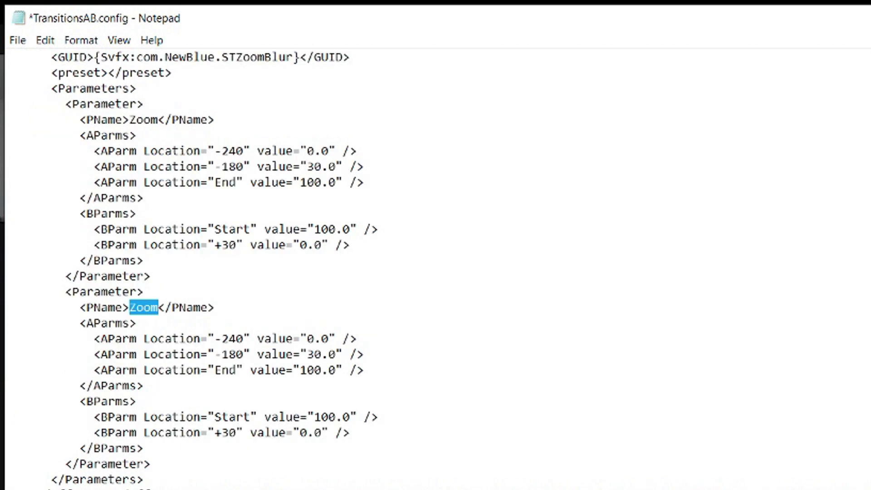
{"action": "type", "text": "Blend"}
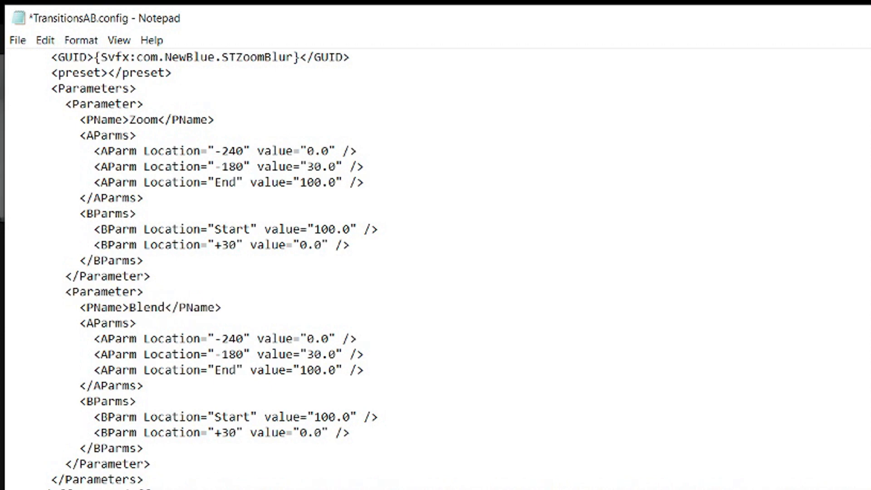
{"action": "left_click_drag", "start_coordinate": [365, 354], "coordinate": [8, 354]}
{"action": "key", "text": "Delete"}
{"action": "key", "text": "Delete"}
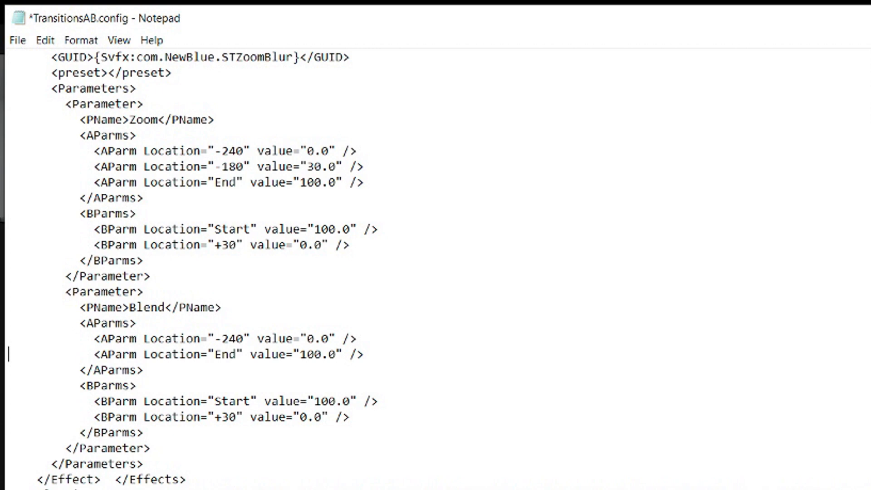
Step: Duplicate the Glow Selection block at the end of the Selections section
{"action": "scroll", "coordinate": [436, 267], "scroll_direction": "down", "scroll_amount": 8}
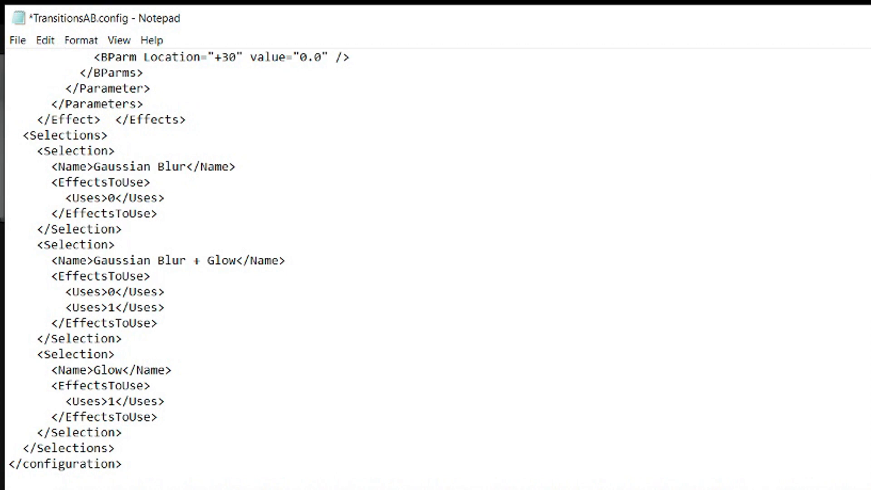
{"action": "key", "text": "shift+Down"}
{"action": "key", "text": "shift+Down"}
{"action": "key", "text": "shift+Down"}
{"action": "key", "text": "shift+Down"}
{"action": "key", "text": "shift+Down"}
{"action": "key", "text": "shift+Down"}
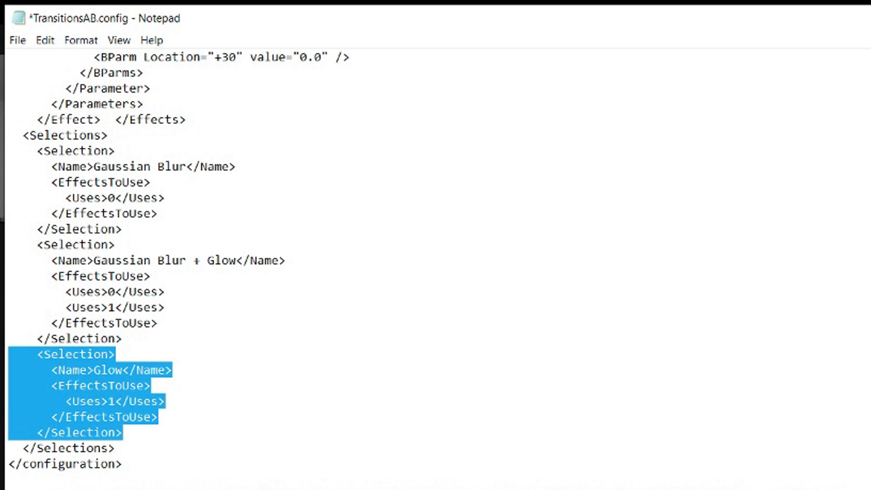
{"action": "key", "text": "ctrl+c"}
{"action": "key", "text": "Right"}
{"action": "key", "text": "ctrl+v"}
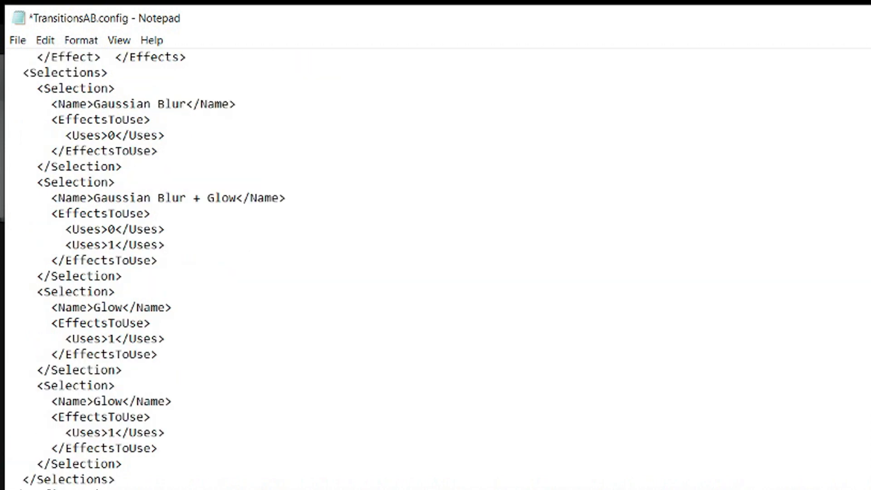
Step: Rename the duplicated selection Zoom Blur and set its Uses value to 2
{"action": "left_click_drag", "start_coordinate": [93, 401], "coordinate": [122, 401]}
{"action": "type", "text": "Zoom Blur"}
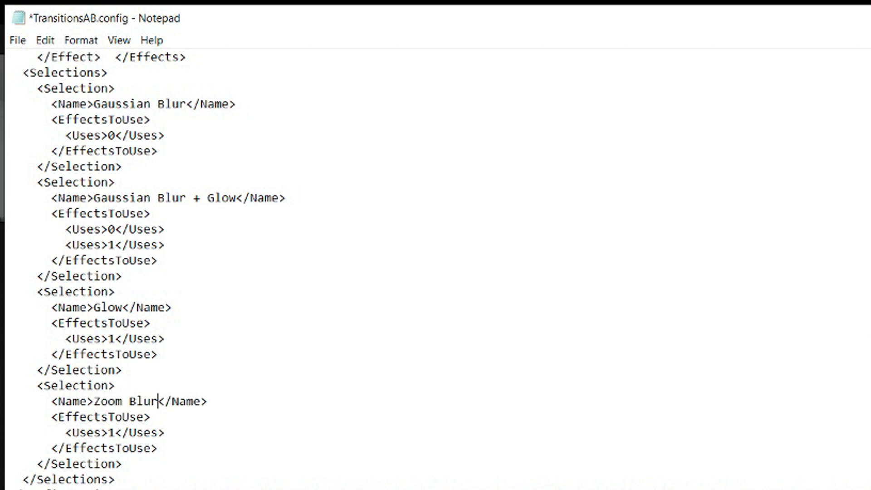
{"action": "left_click", "coordinate": [115, 432]}
{"action": "key", "text": "BackSpace"}
{"action": "type", "text": "2"}
Step: Check the MaxValues settings at the start of TransitionsAB.config, then close the file and save the changes
{"action": "scroll", "coordinate": [436, 268], "scroll_direction": "down", "scroll_amount": 1}
{"action": "scroll", "coordinate": [435, 268], "scroll_direction": "up", "scroll_amount": 15}
{"action": "scroll", "coordinate": [436, 268], "scroll_direction": "up", "scroll_amount": 13}
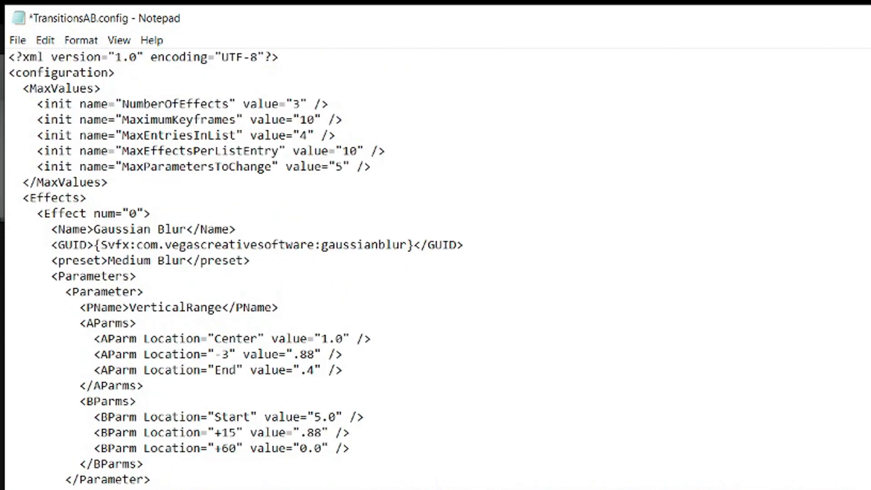
{"action": "key", "text": "alt+F4"}
{"action": "key", "text": "Return"}
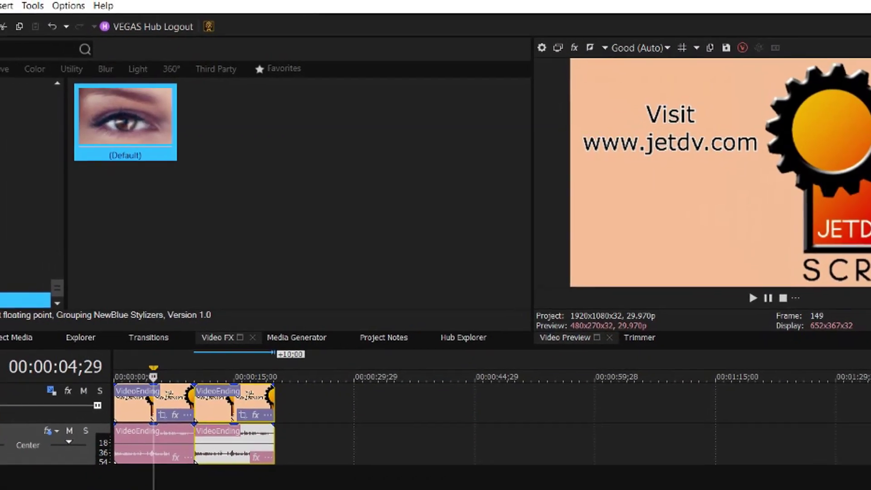
Step: Switch to VEGAS Pro and open the Transitions A/B (Free) extension
{"action": "key", "text": "alt+f"}
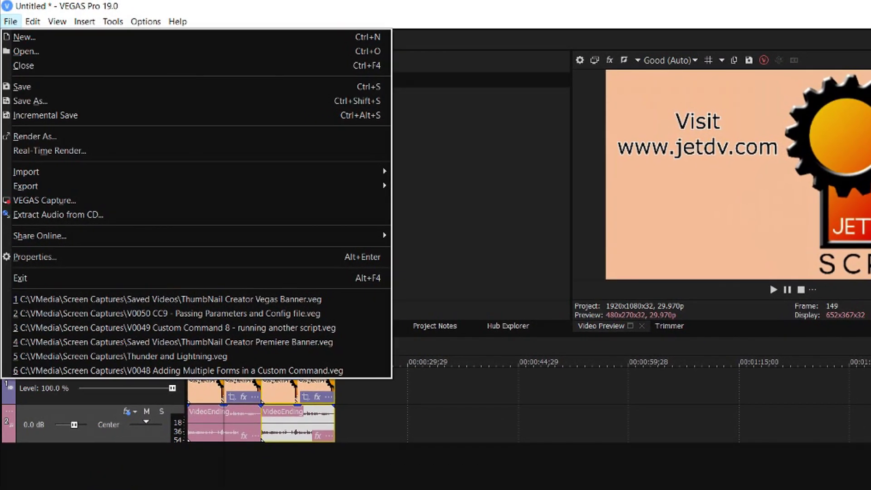
{"action": "key", "text": "Escape"}
{"action": "left_click", "coordinate": [57, 21]}
{"action": "mouse_move", "coordinate": [78, 122]}
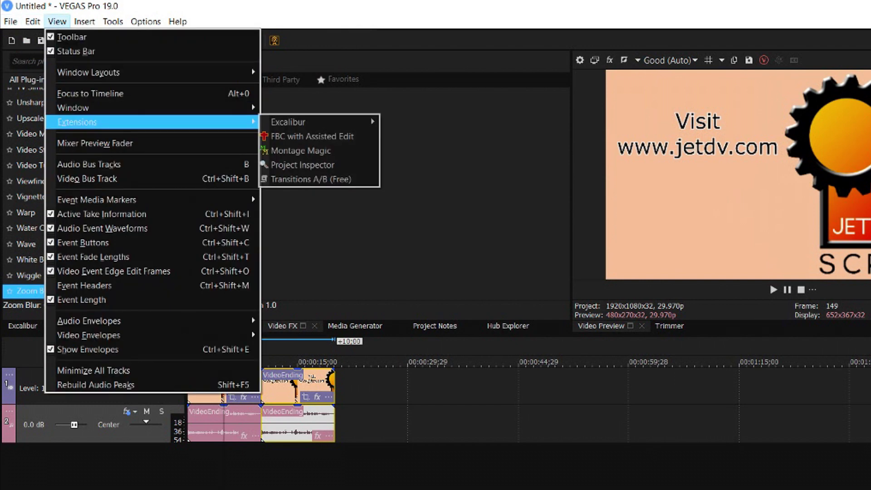
{"action": "left_click", "coordinate": [311, 179]}
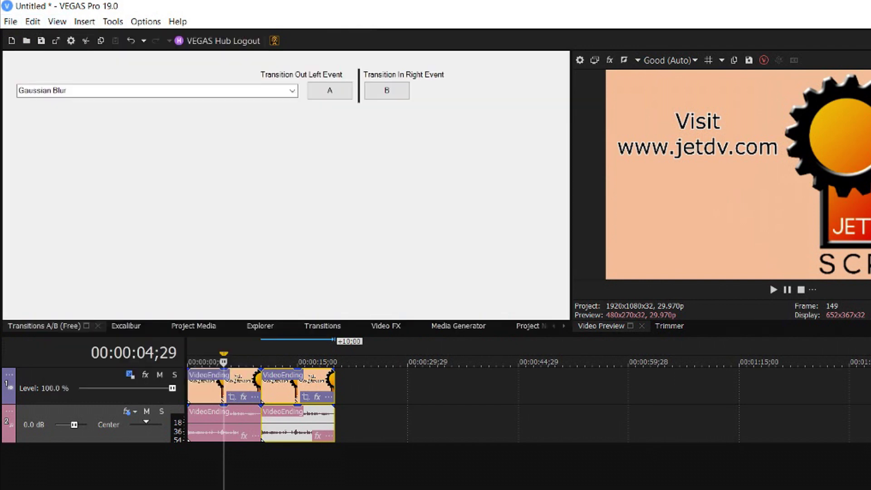
Step: Apply the Zoom Blur transition out (A) to the first VideoEnding event and close its Video Event FX window
{"action": "left_click", "coordinate": [292, 91]}
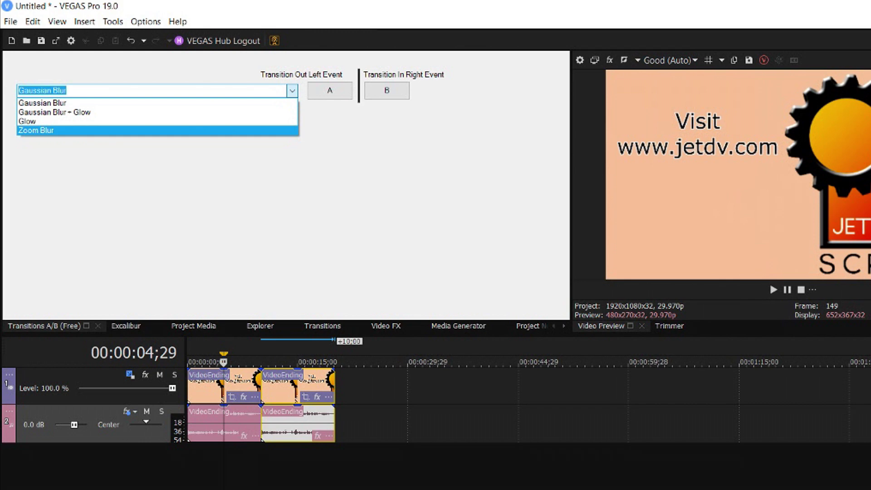
{"action": "key", "text": "Return"}
{"action": "left_click", "coordinate": [234, 386]}
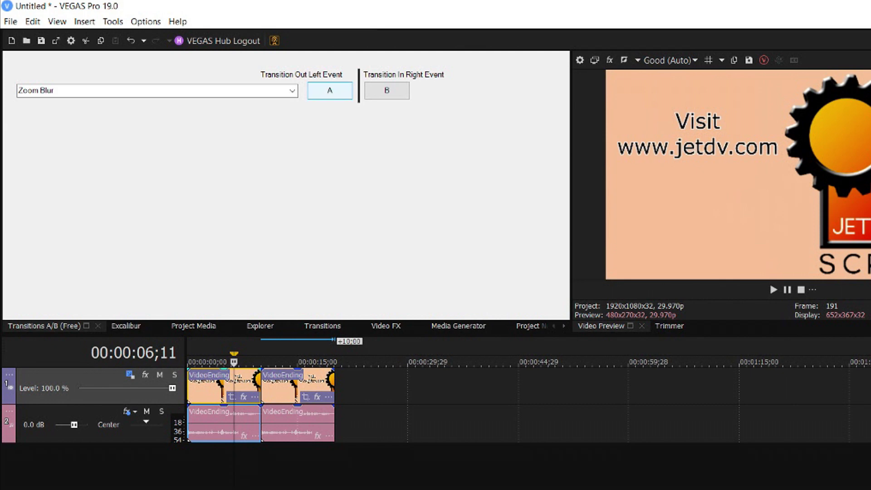
{"action": "left_click", "coordinate": [330, 91]}
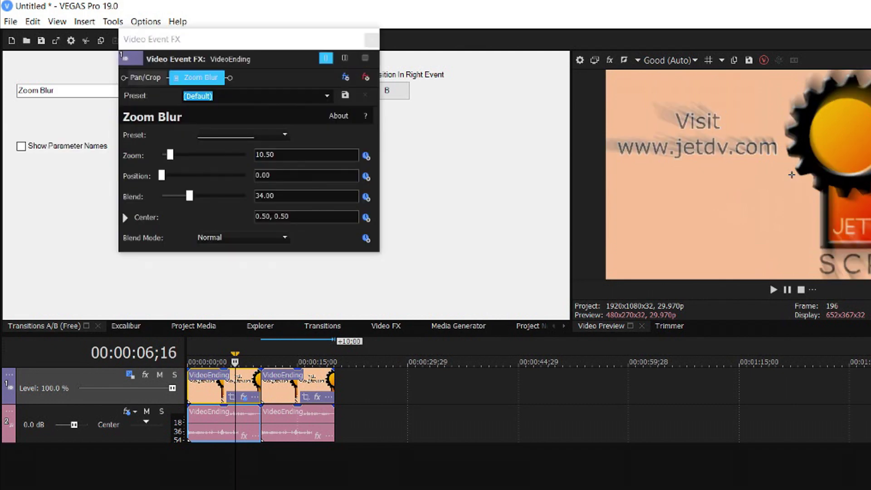
{"action": "left_click_drag", "start_coordinate": [435, 315], "coordinate": [390, 268]}
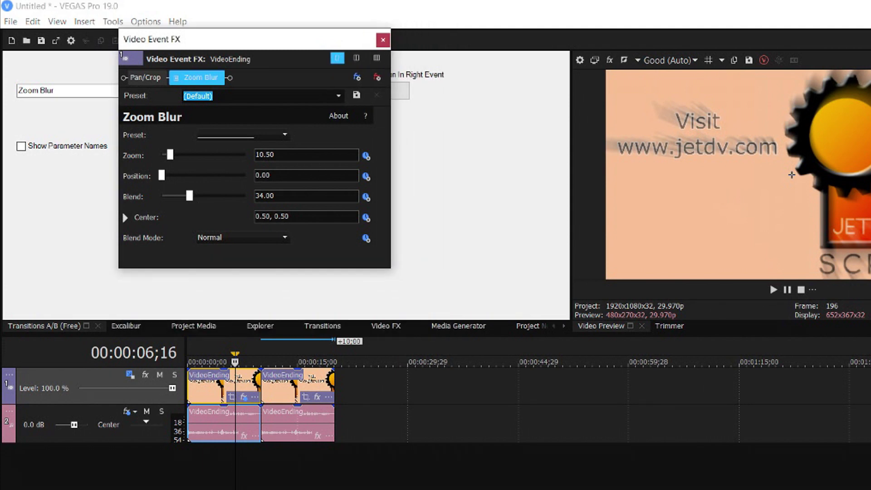
{"action": "left_click", "coordinate": [383, 40]}
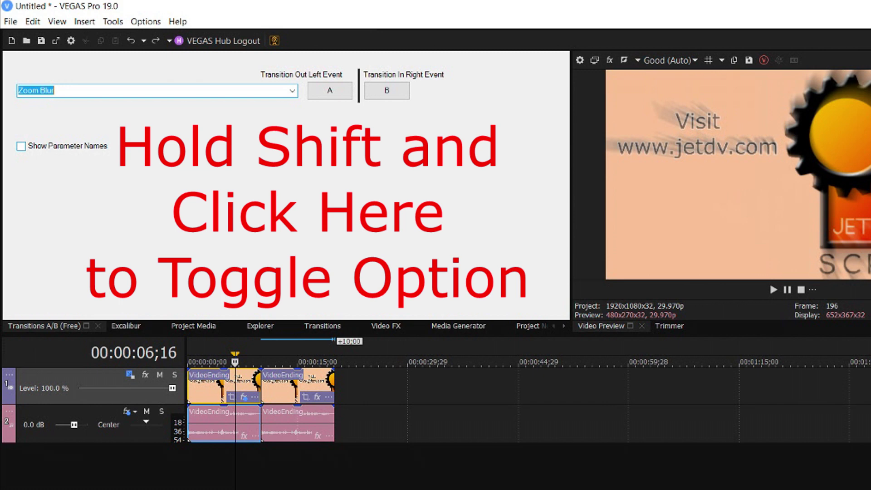
Step: Show the parameter names of the Zoom Blur effect and go through every parameter message to the last one
{"action": "left_click", "coordinate": [21, 146], "text": "shift"}
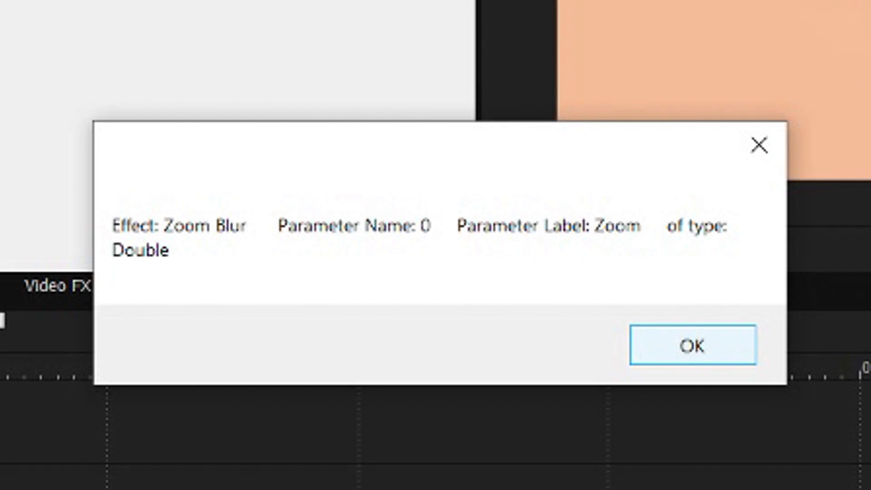
{"action": "key", "text": "Return"}
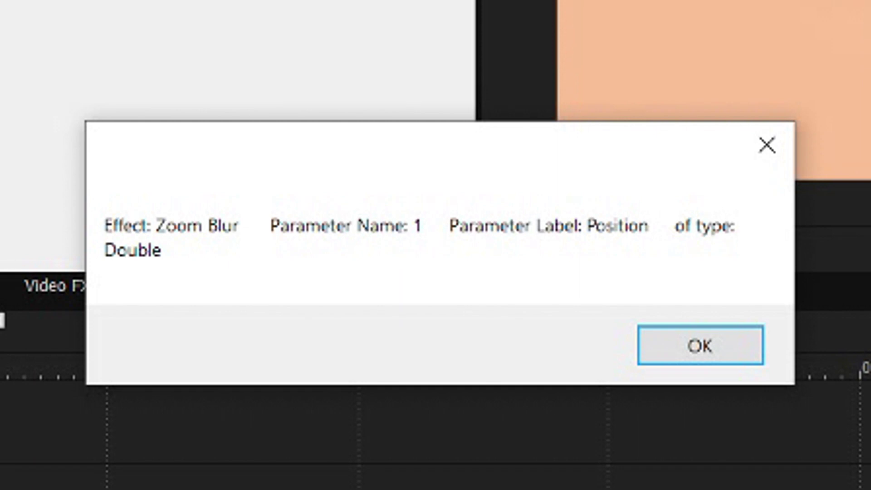
{"action": "key", "text": "Return"}
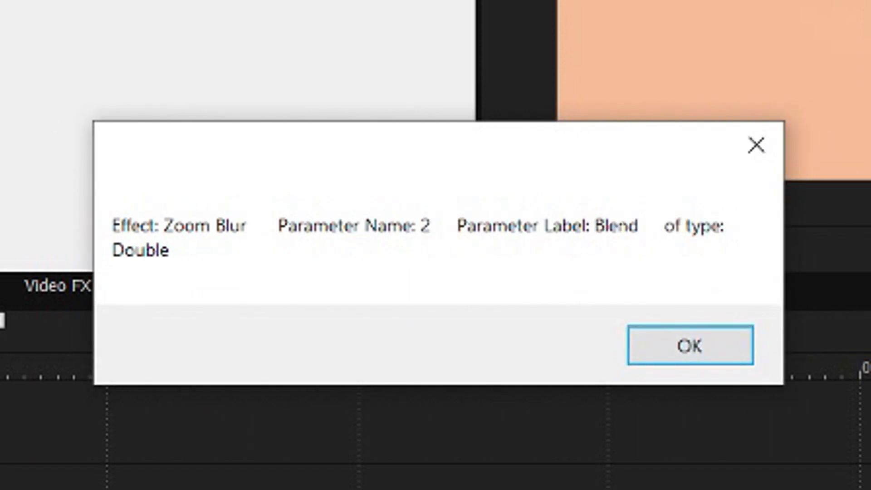
{"action": "key", "text": "Return"}
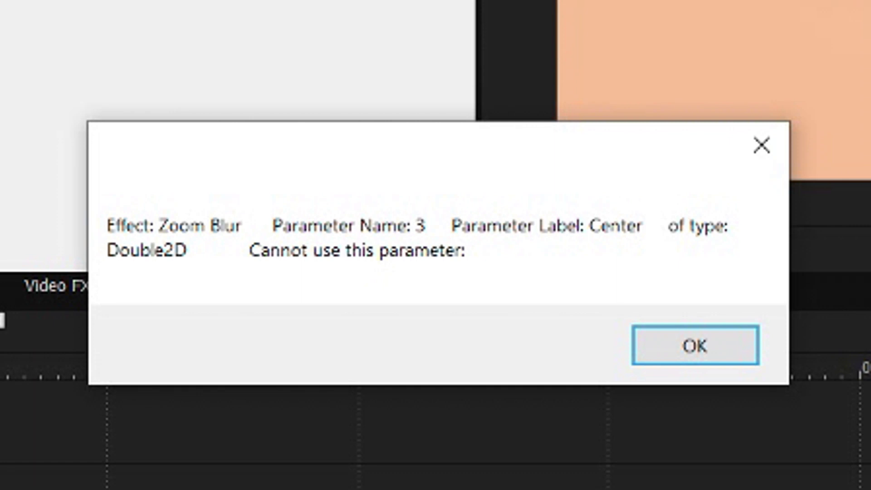
{"action": "key", "text": "Return"}
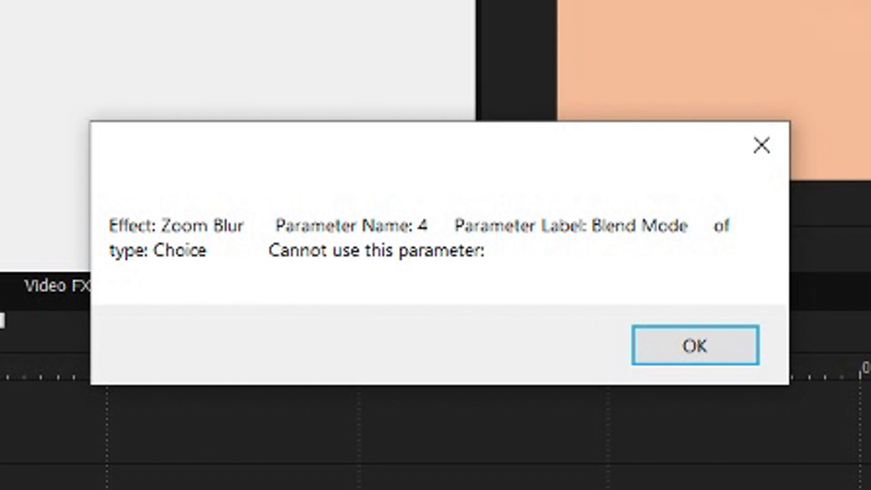
{"action": "key", "text": "Return"}
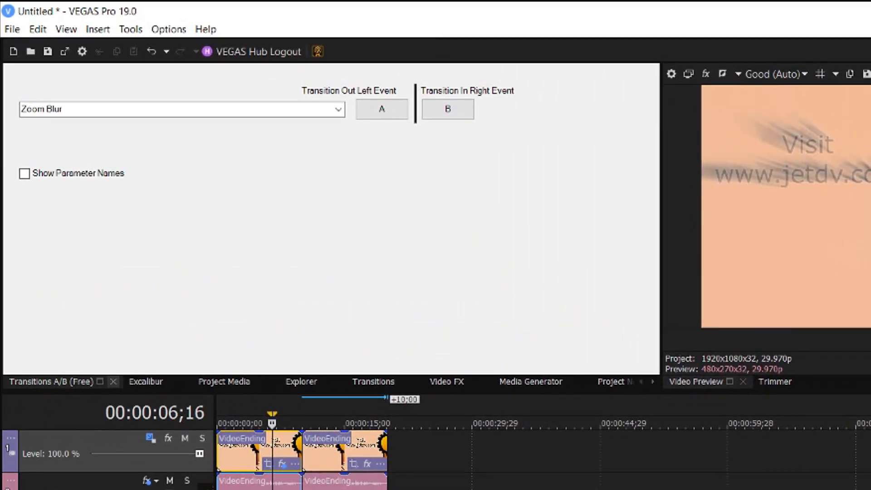
Step: Close the Transitions A/B extension, open TransitionsAB.config in Notepad and find the Zoom Blur effect definition
{"action": "left_click", "coordinate": [114, 381]}
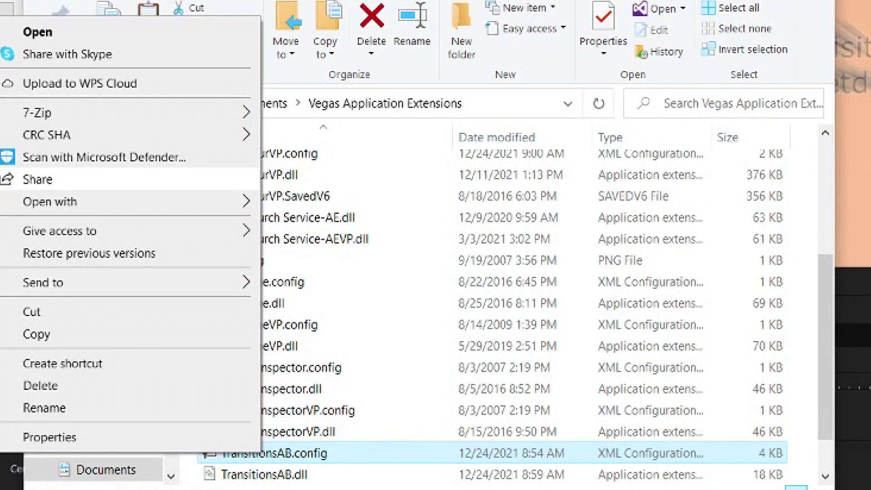
{"action": "mouse_move", "coordinate": [59, 200]}
{"action": "left_click", "coordinate": [311, 323]}
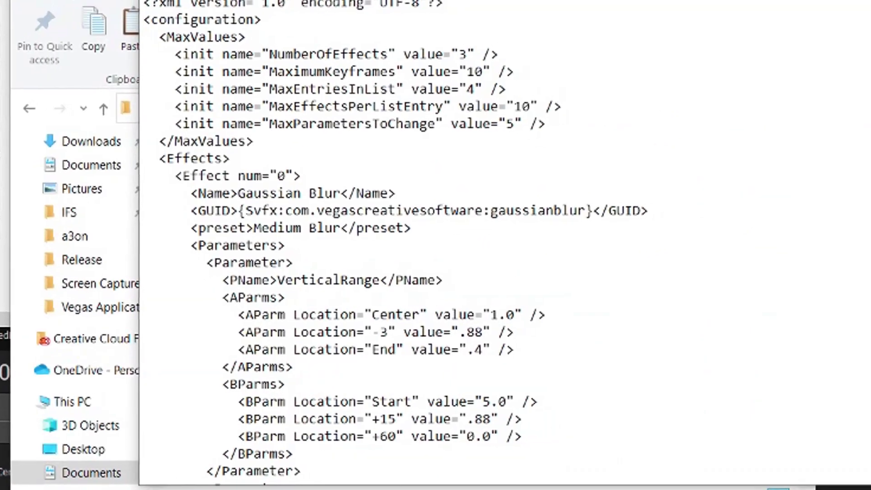
{"action": "scroll", "coordinate": [490, 245], "scroll_direction": "down", "scroll_amount": 20}
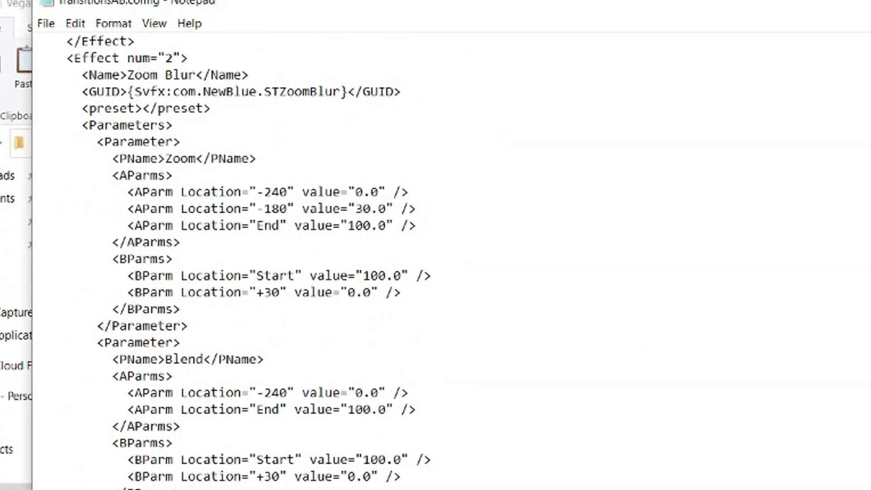
{"action": "scroll", "coordinate": [435, 263], "scroll_direction": "down", "scroll_amount": 2}
{"action": "scroll", "coordinate": [435, 263], "scroll_direction": "up", "scroll_amount": 8}
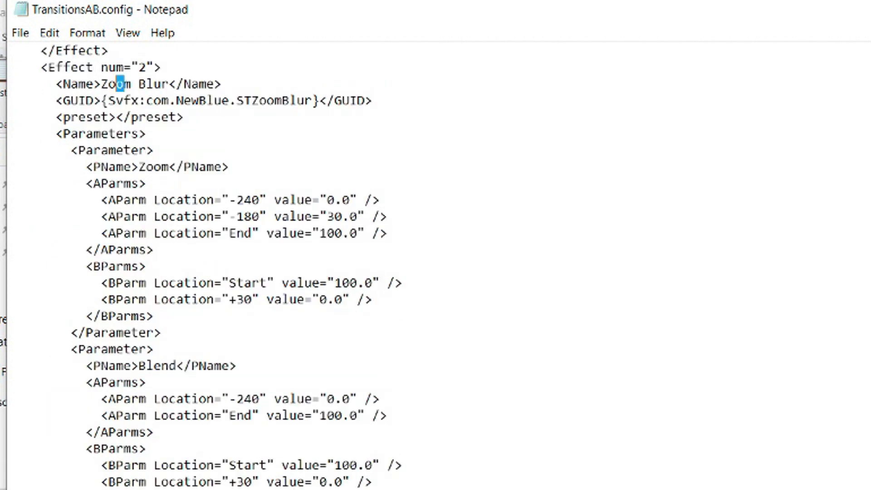
{"action": "left_click_drag", "start_coordinate": [123, 84], "coordinate": [177, 84]}
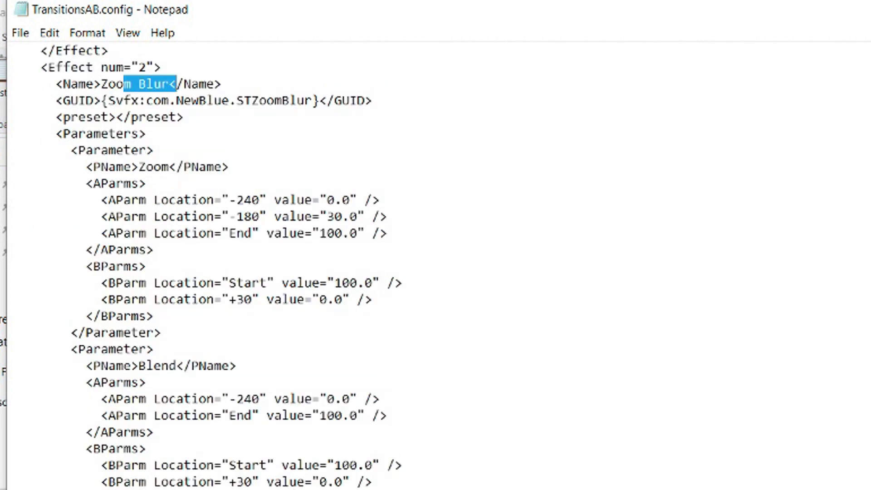
Step: Replace the Zoom Blur effect's PName values Zoom with 0 and Blend with 2, then close the file and save the changes
{"action": "left_click_drag", "start_coordinate": [138, 167], "coordinate": [170, 167]}
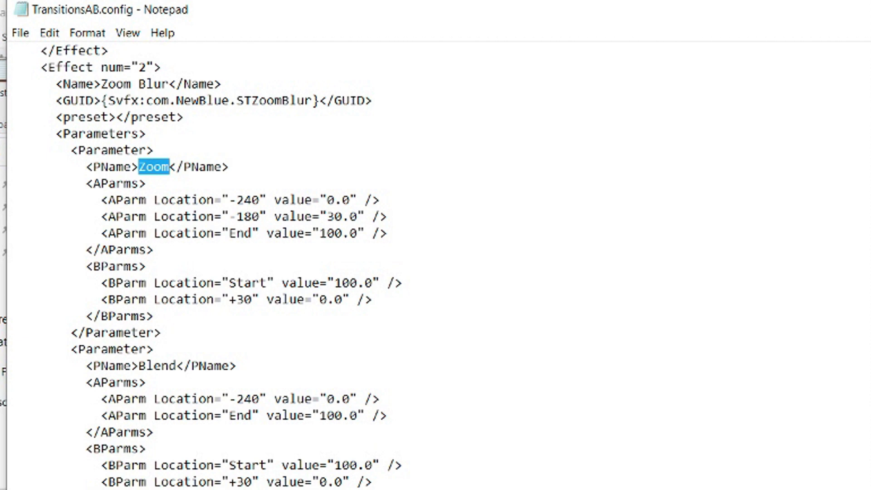
{"action": "type", "text": "0"}
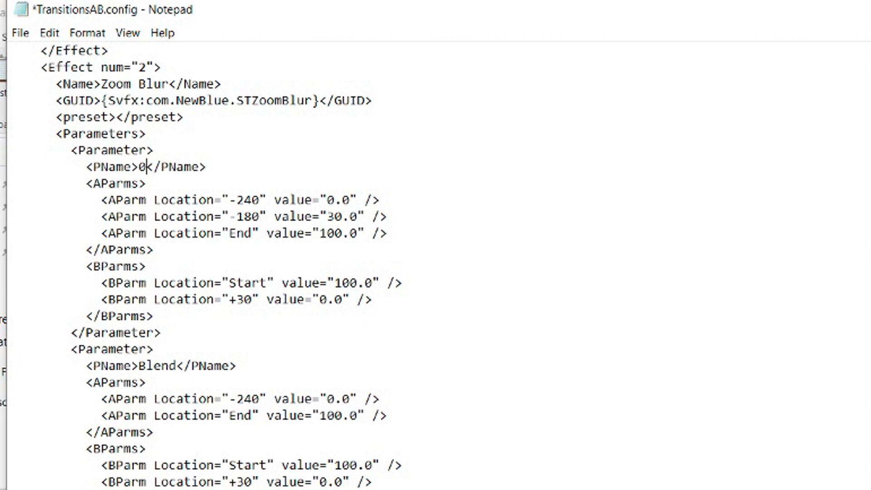
{"action": "left_click_drag", "start_coordinate": [177, 366], "coordinate": [138, 366]}
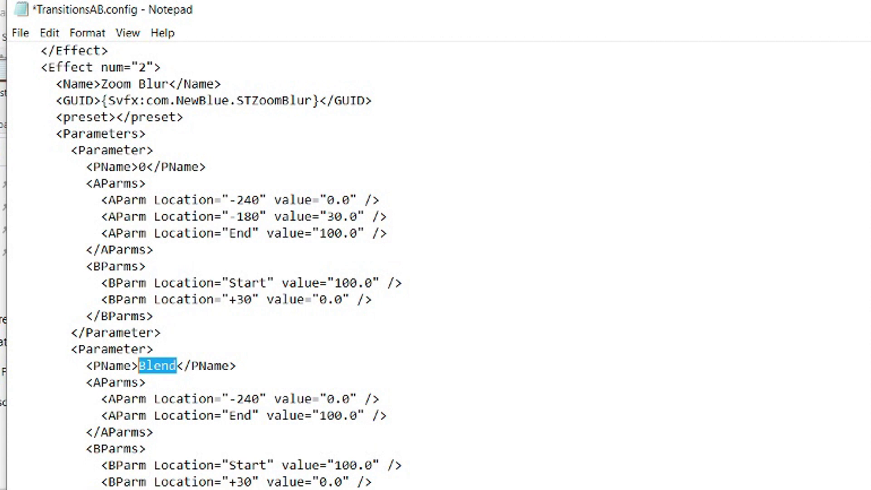
{"action": "type", "text": "2"}
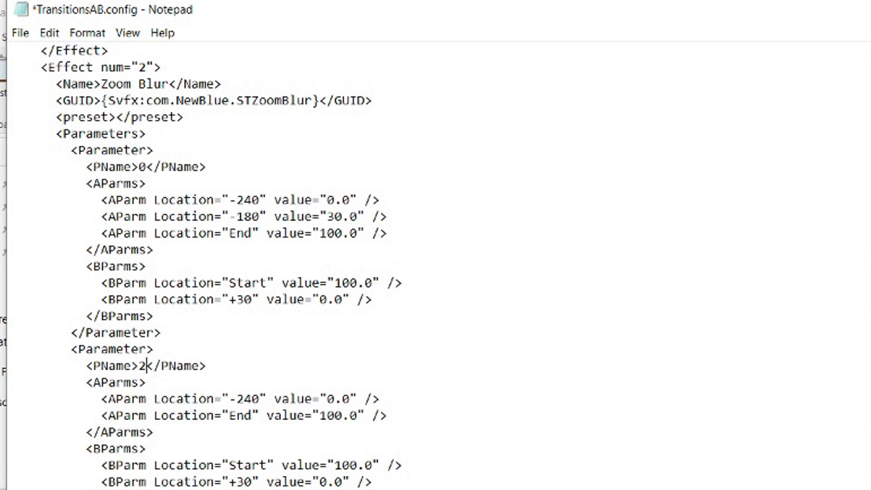
{"action": "key", "text": "alt+Tab"}
{"action": "left_click", "coordinate": [418, 356]}
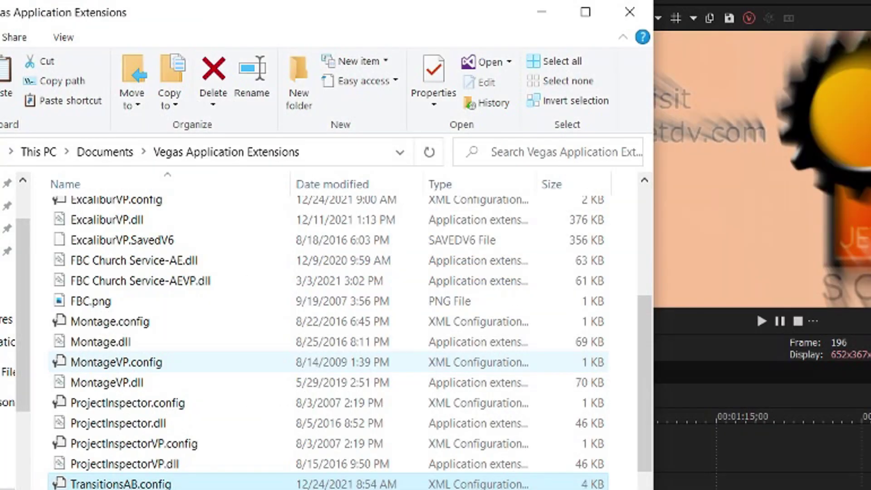
Step: Switch to VEGAS Pro, remove both Zoom Blur effects from the first VideoEnding event and close its Video Event FX window
{"action": "key", "text": "alt+Tab"}
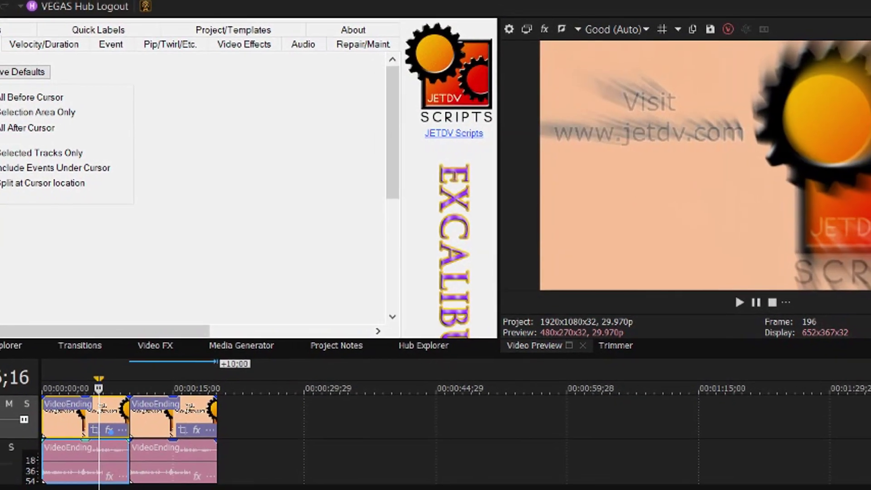
{"action": "left_click", "coordinate": [138, 409]}
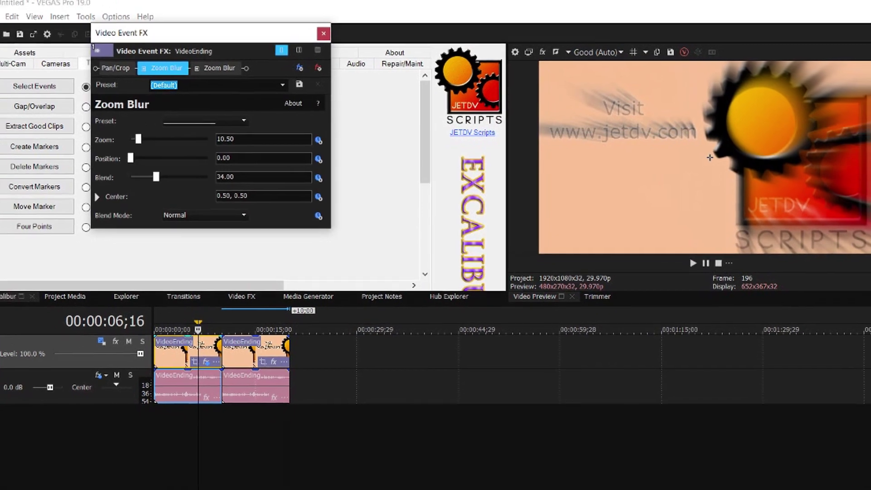
{"action": "left_click", "coordinate": [326, 70]}
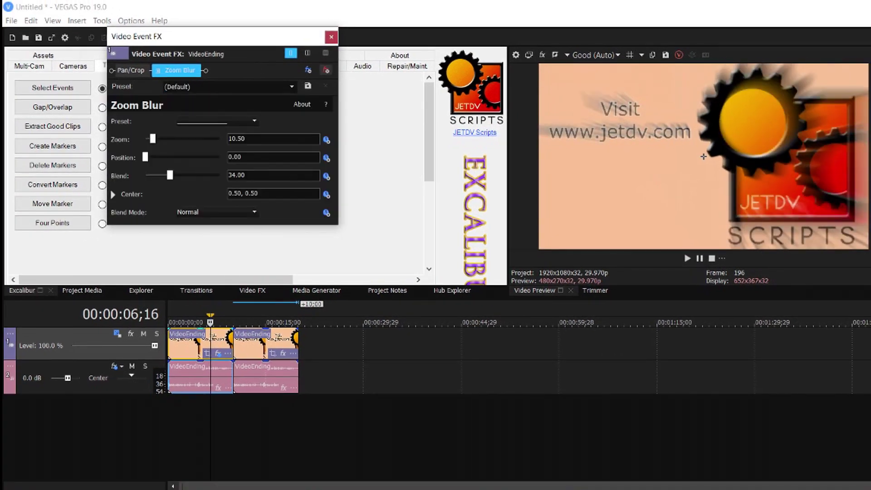
{"action": "left_click", "coordinate": [332, 36]}
Step: Reopen the Transitions A/B (Free) extension and apply the Zoom Blur transition out (A) to the first VideoEnding event
{"action": "left_click", "coordinate": [52, 21]}
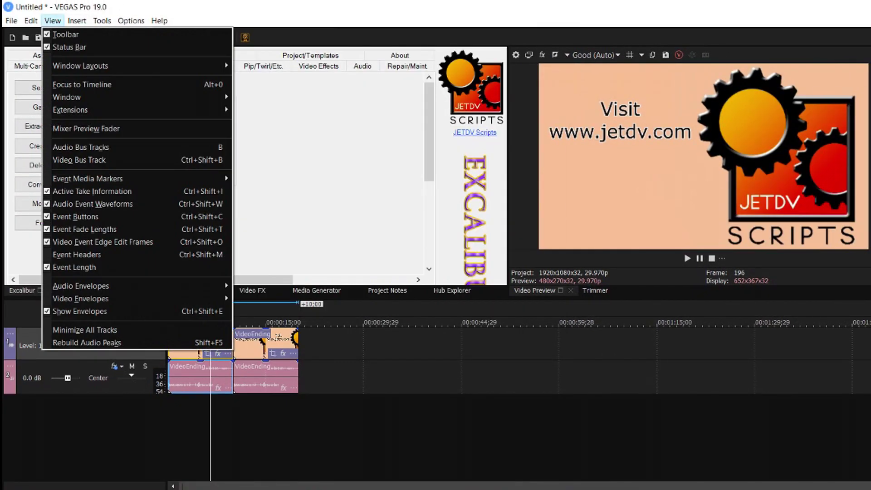
{"action": "mouse_move", "coordinate": [182, 97]}
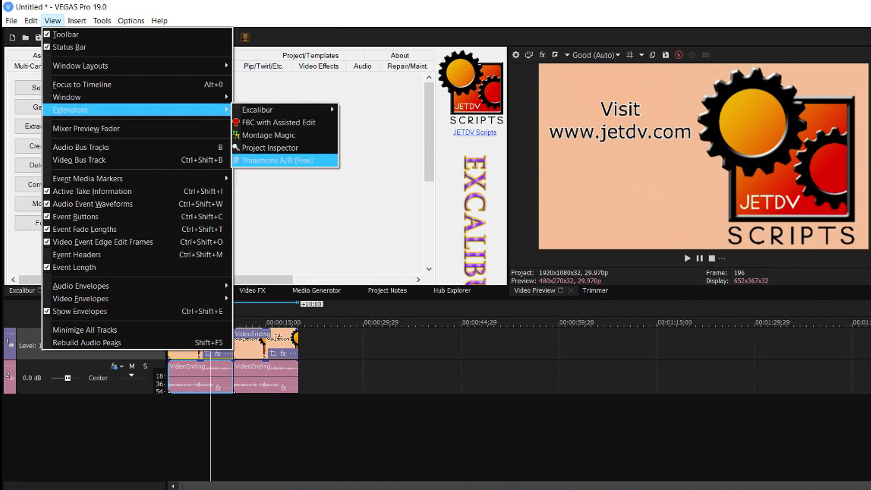
{"action": "left_click", "coordinate": [272, 160]}
{"action": "left_click", "coordinate": [261, 82]}
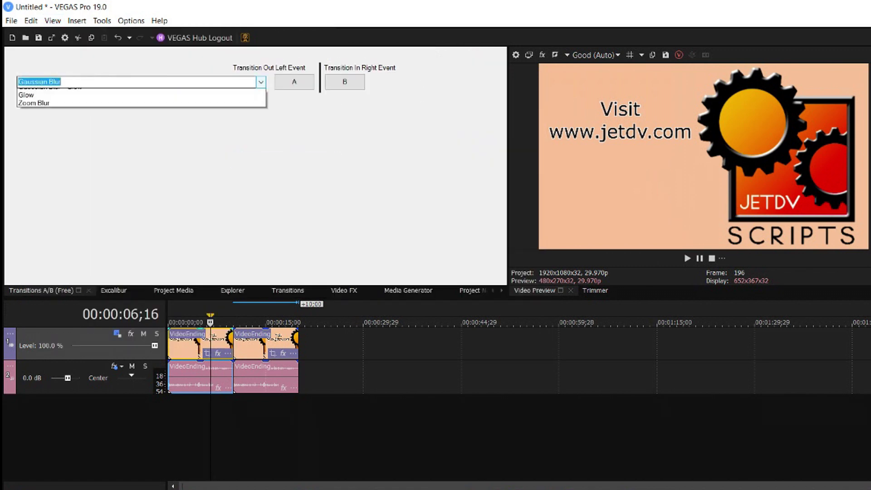
{"action": "key", "text": "Return"}
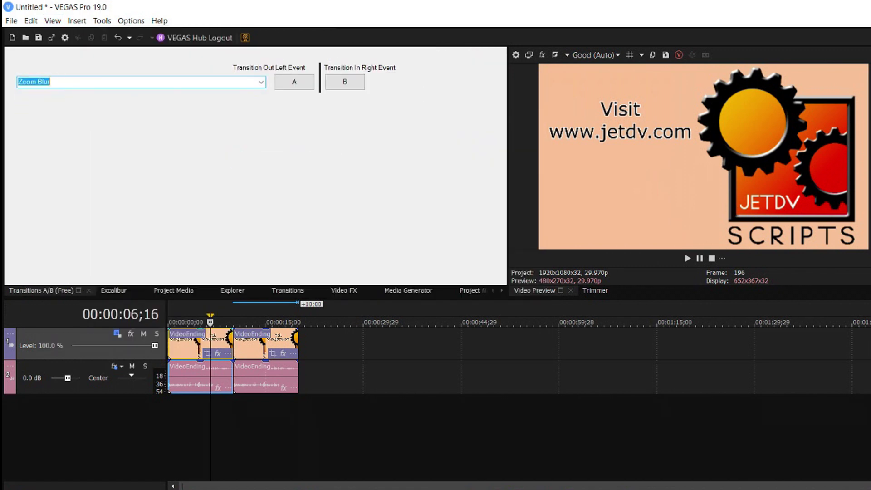
{"action": "left_click", "coordinate": [294, 81]}
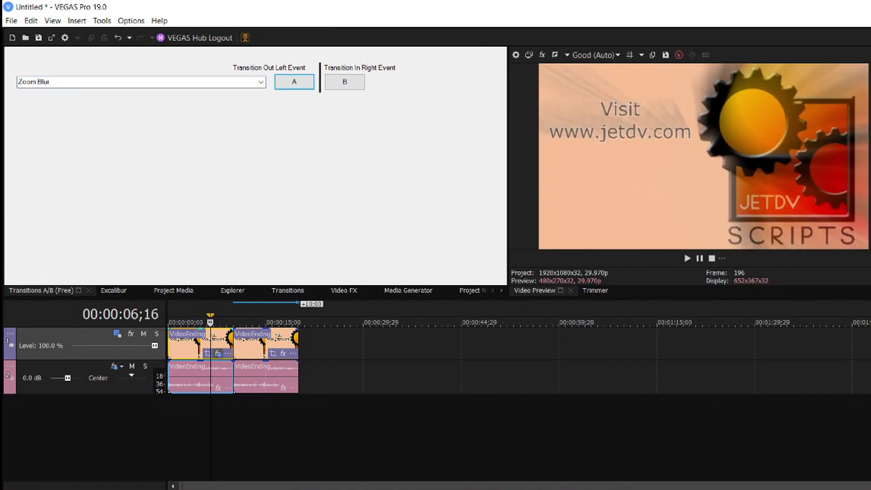
Step: Check the first event's Zoom Blur keyframes, then apply the transition in (B) to the second VideoEnding event and check its keyframes
{"action": "left_click", "coordinate": [218, 353]}
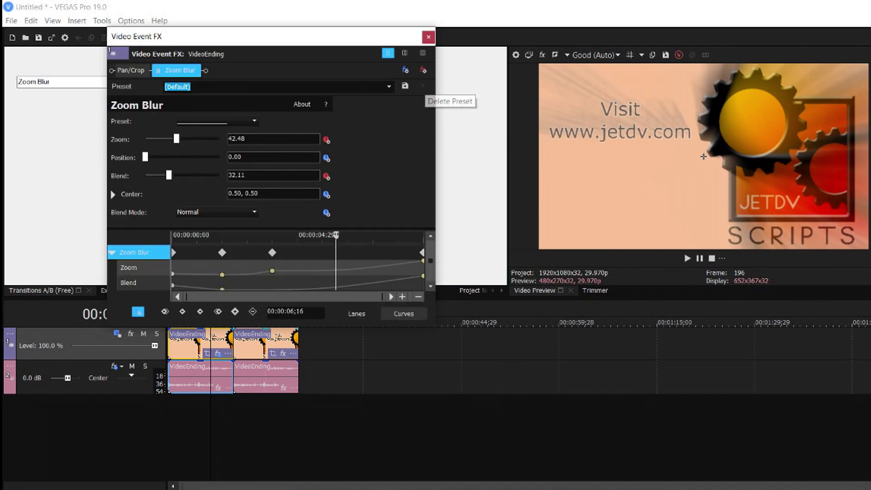
{"action": "left_click_drag", "start_coordinate": [435, 323], "coordinate": [510, 370]}
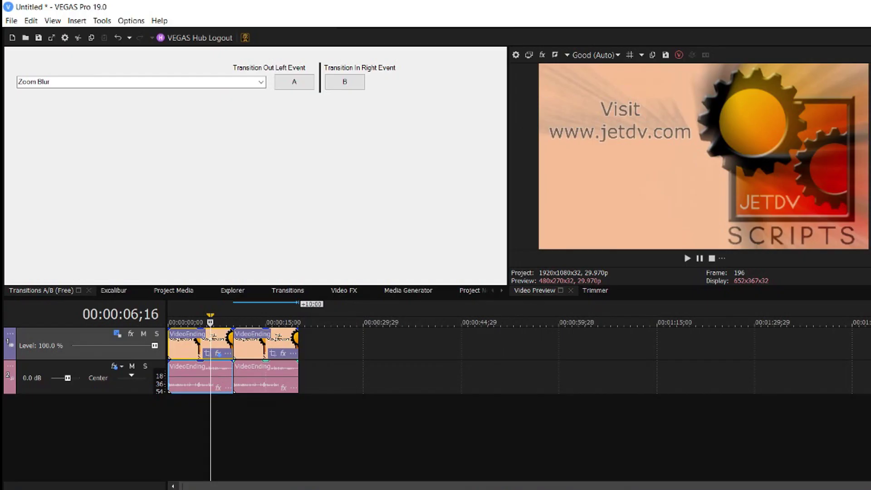
{"action": "left_click", "coordinate": [249, 397]}
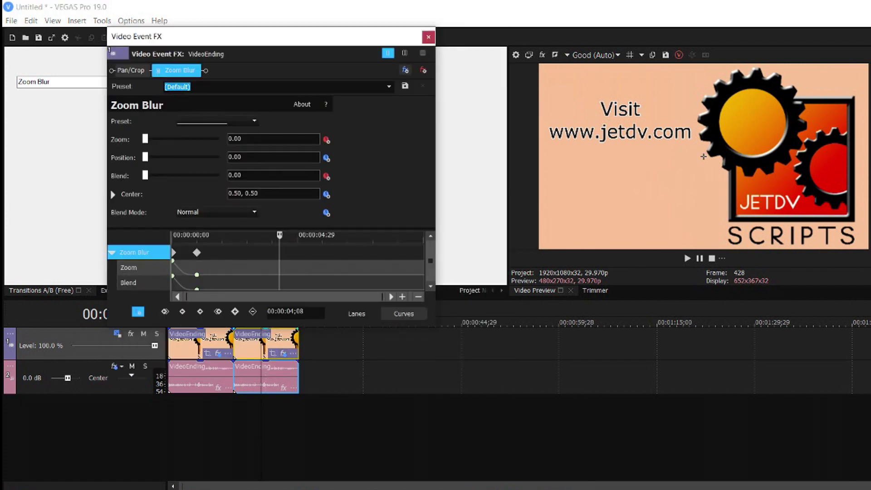
{"action": "left_click", "coordinate": [429, 37]}
Step: Play the timeline from the second VideoEnding event's start, then from early in the first event to preview the Zoom Blur transition
{"action": "left_click", "coordinate": [233, 323]}
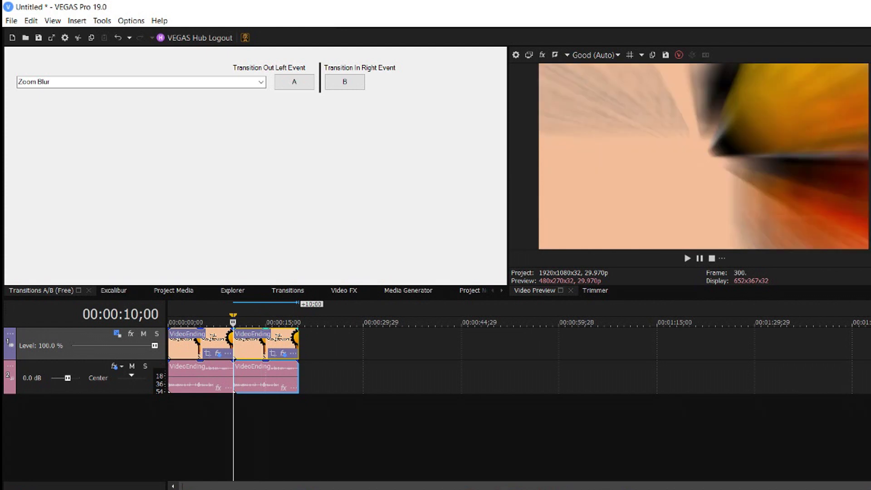
{"action": "key", "text": "space"}
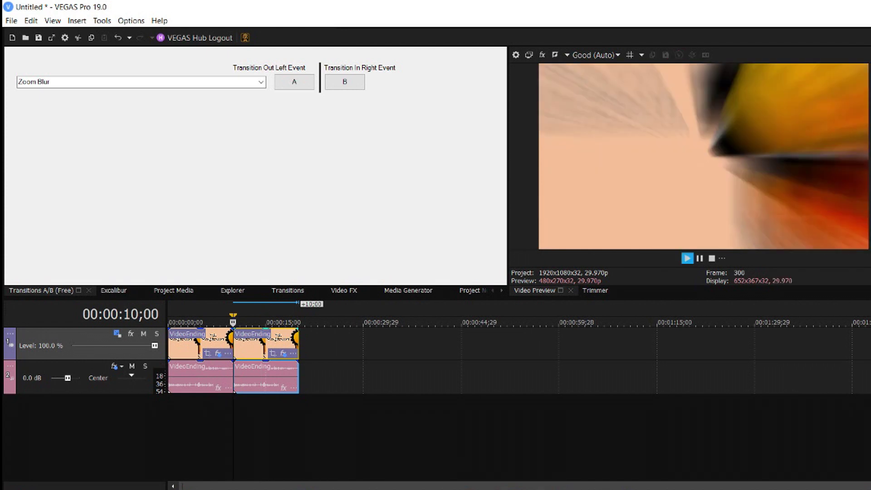
{"action": "key", "text": "space"}
{"action": "key", "text": "space"}
{"action": "key", "text": "Return"}
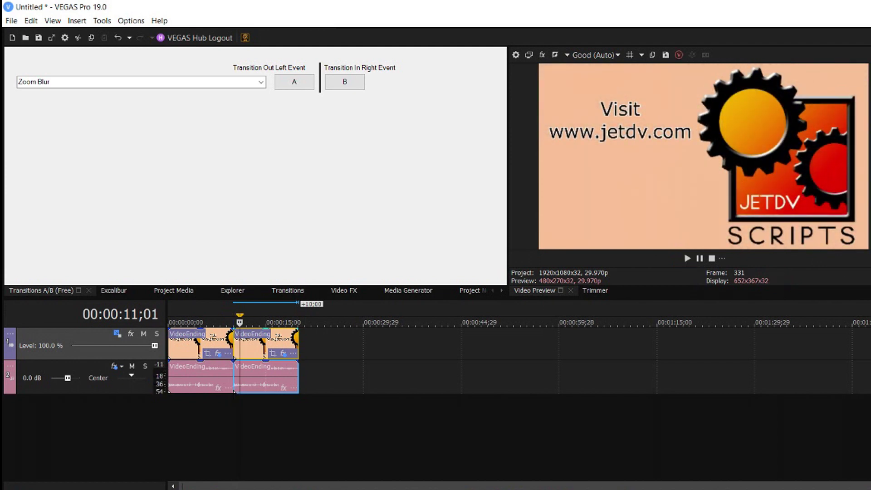
{"action": "left_click", "coordinate": [183, 323]}
{"action": "key", "text": "space"}
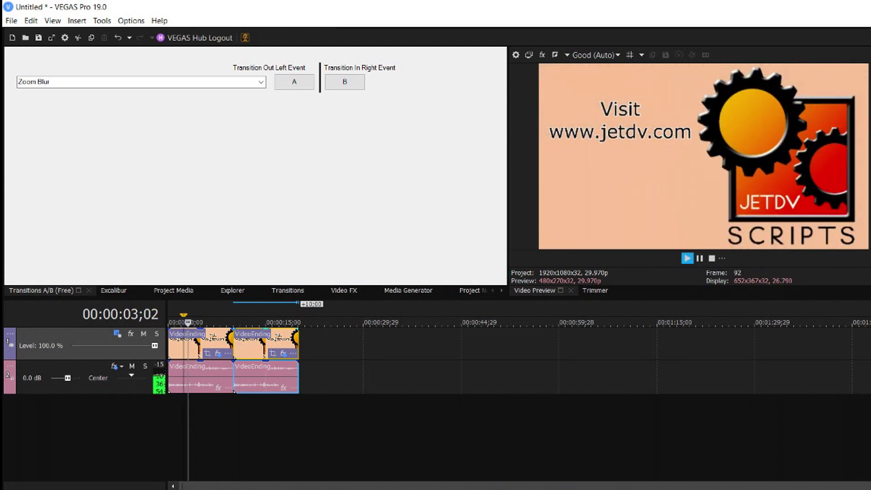